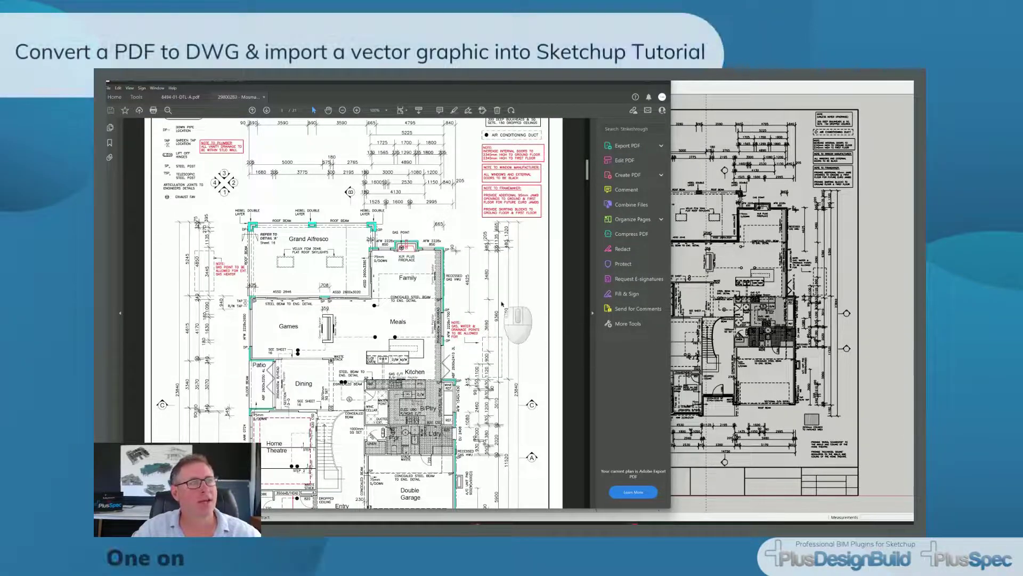
Step: Examine the floor plan in the PDF, switch to SketchUp, and inspect its imported linework and dimensions up close
scroll(501, 304, "up", 2)
scroll(501, 303, "down", 1)
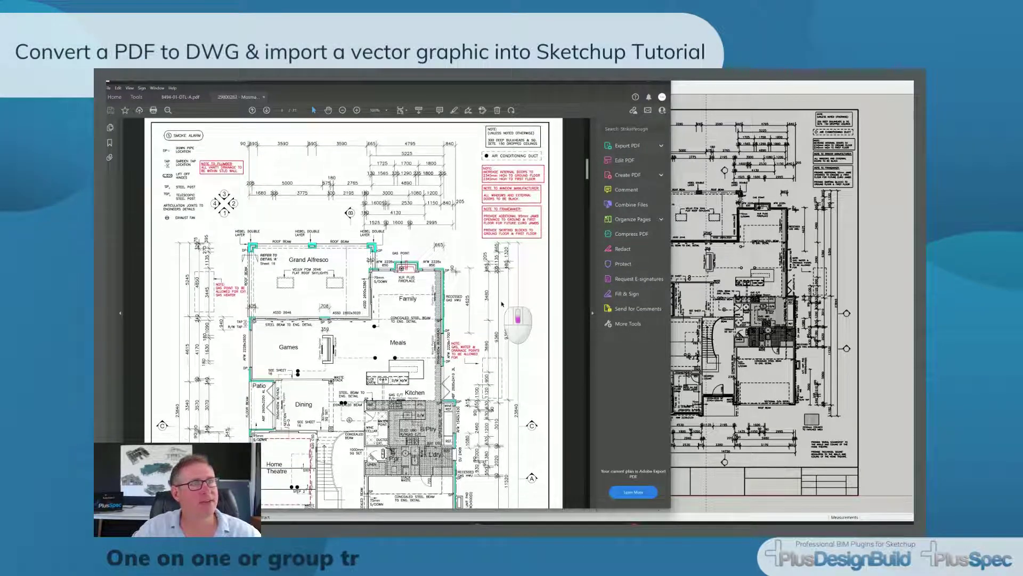
key("alt+Tab")
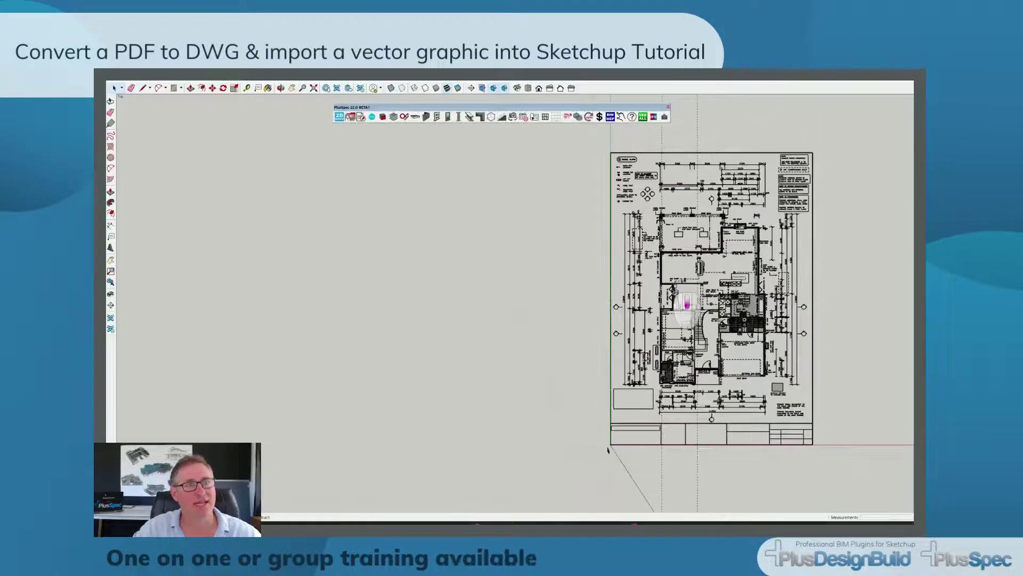
scroll(733, 373, "up", 1)
scroll(674, 388, "up", 3)
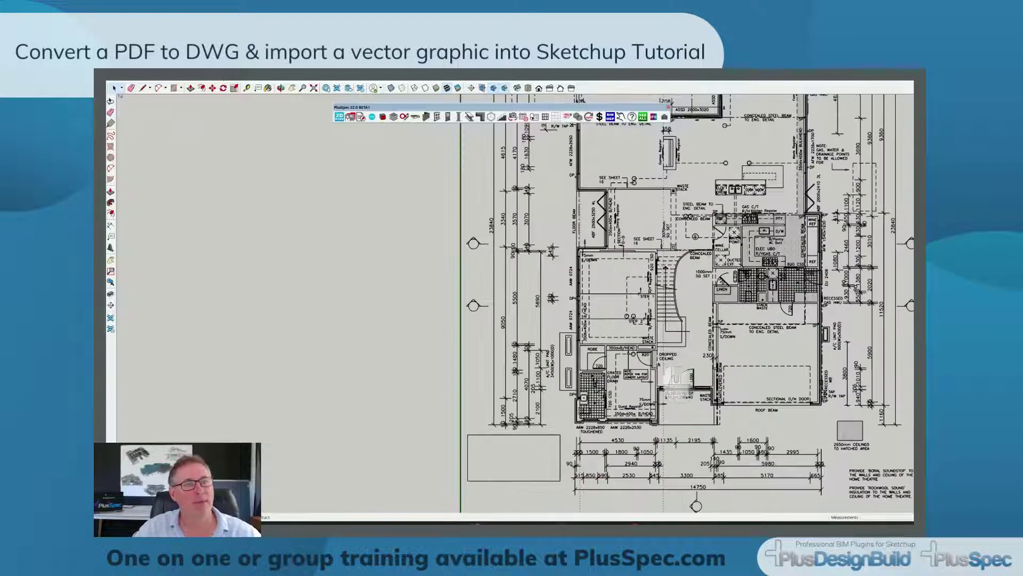
scroll(559, 397, "up", 2)
scroll(559, 397, "up", 3)
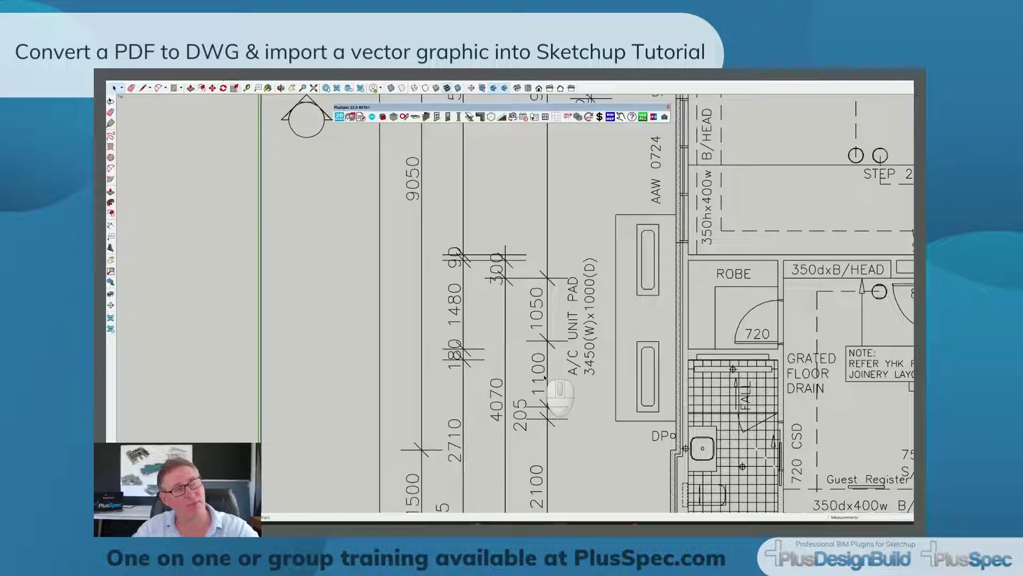
scroll(549, 382, "down", 10)
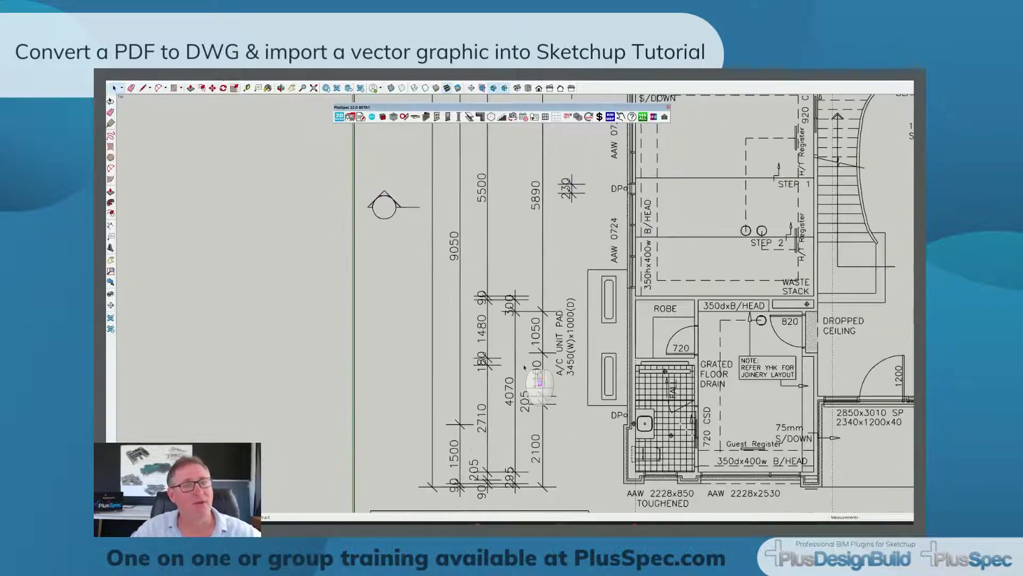
scroll(673, 315, "up", 2)
Step: Inspect the imported plan as a selectable object and examine its linework around the linen cupboard and stairs
left_click(675, 323)
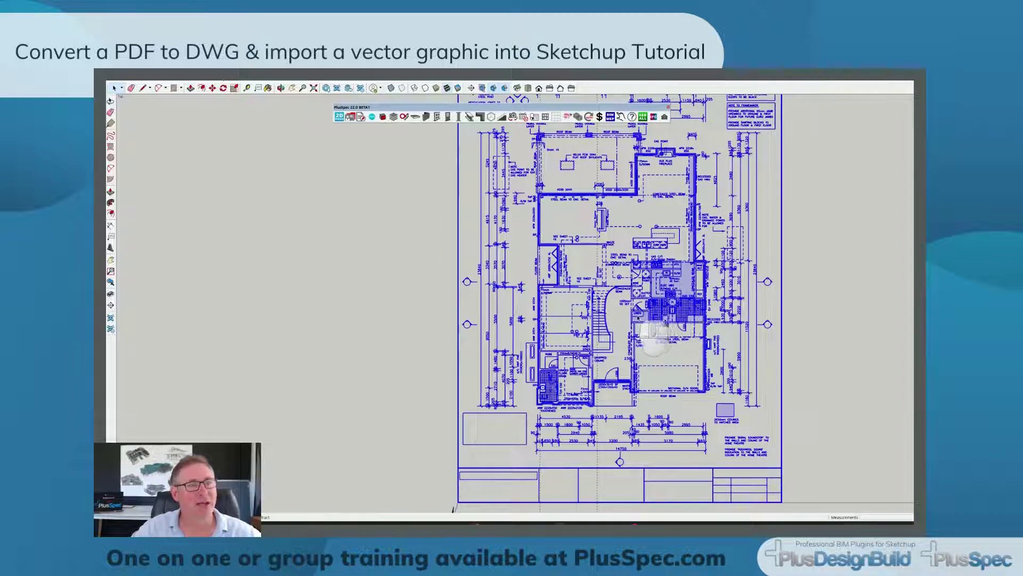
left_click(633, 326)
scroll(634, 326, "up", 6)
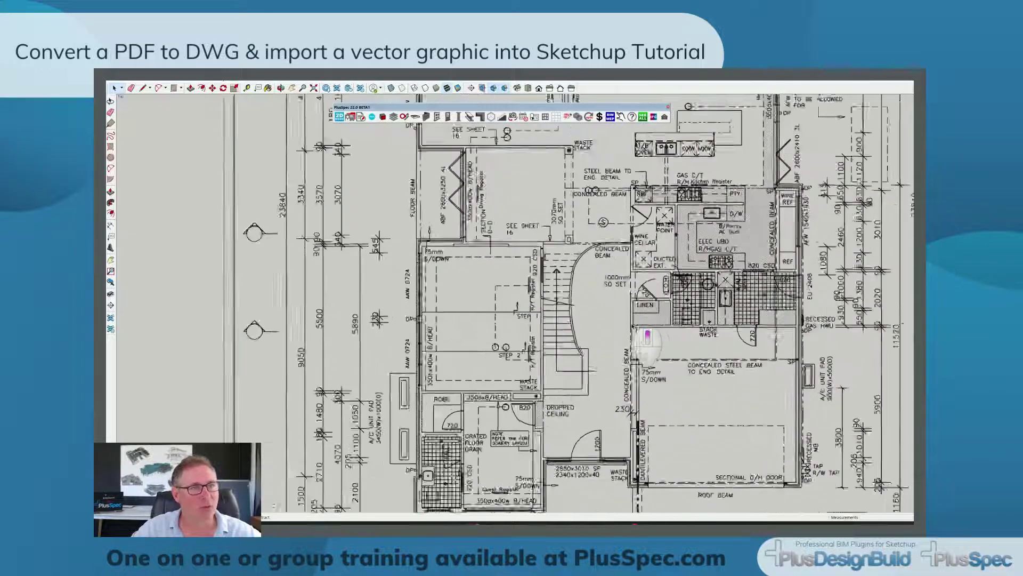
key("m")
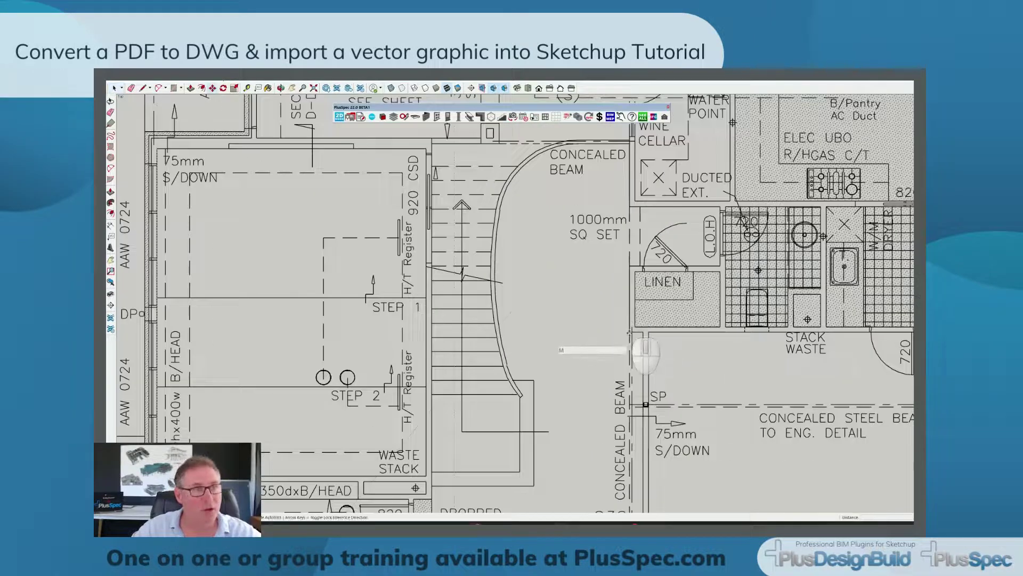
key("space")
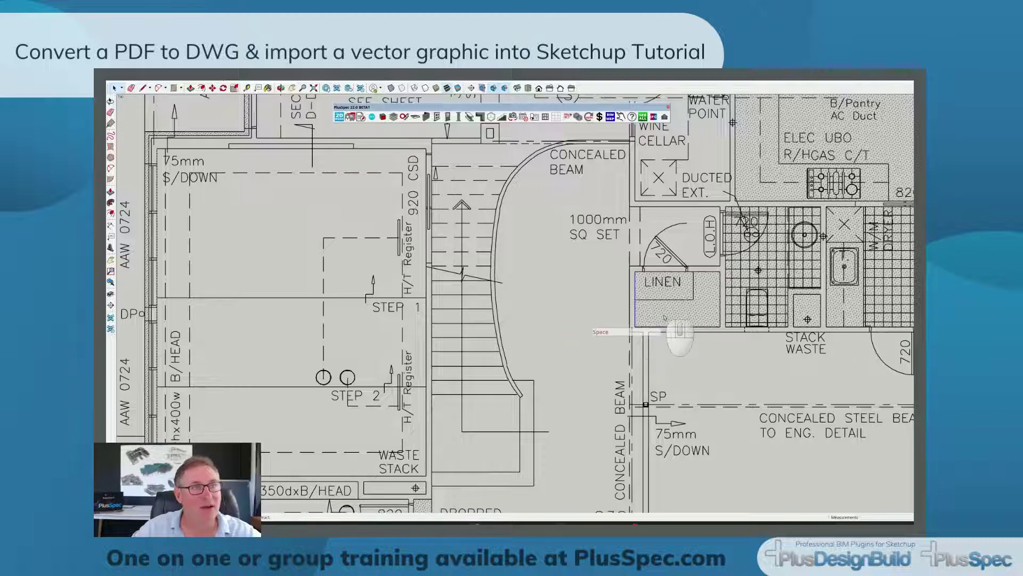
scroll(665, 318, "down", 3)
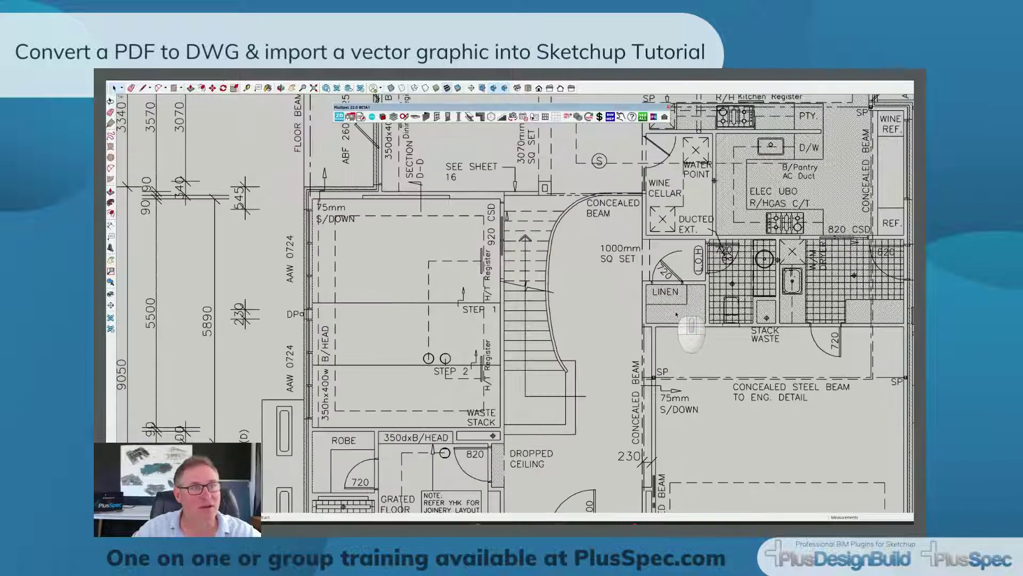
scroll(654, 322, "up", 4)
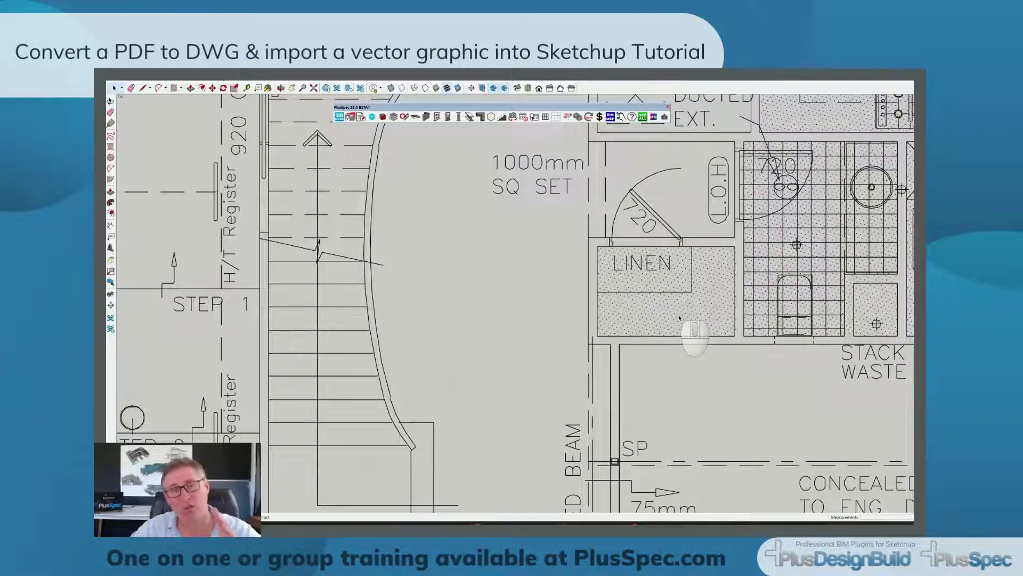
scroll(679, 318, "down", 6)
scroll(662, 319, "down", 8)
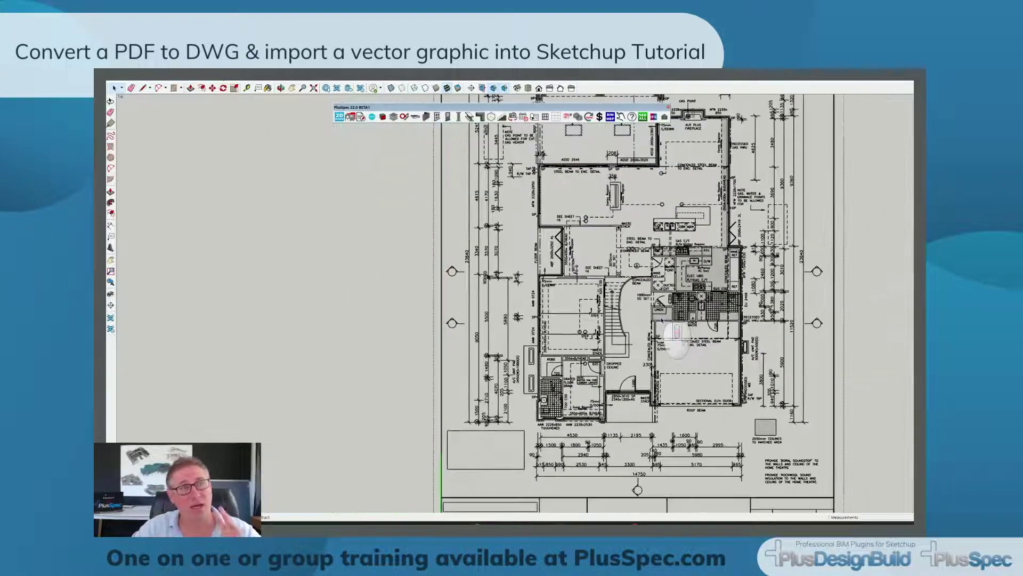
scroll(662, 319, "down", 2)
scroll(662, 320, "down", 3)
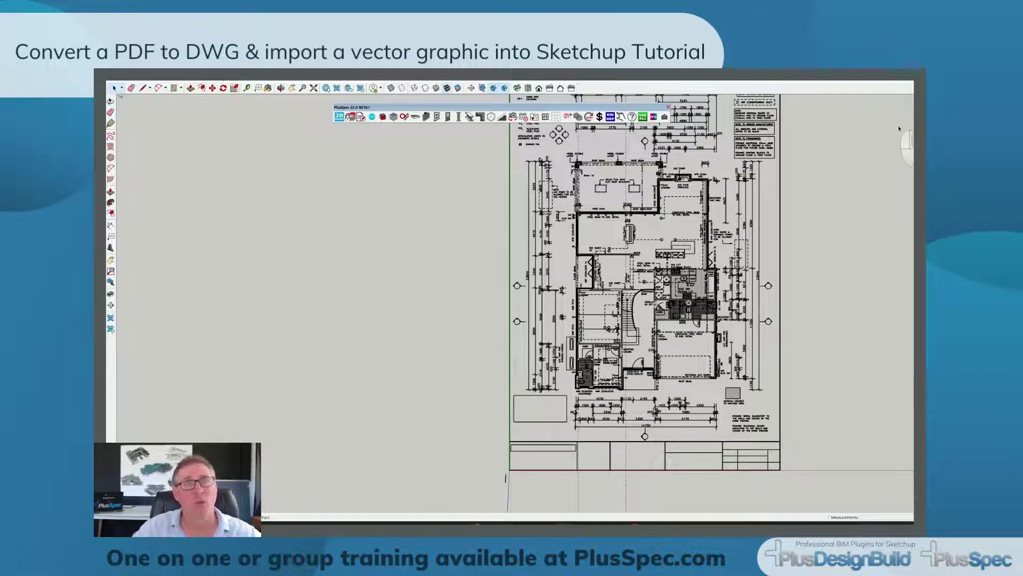
Step: Toggle the visibility of the imported plan's tag off and on again
mouse_move(912, 437)
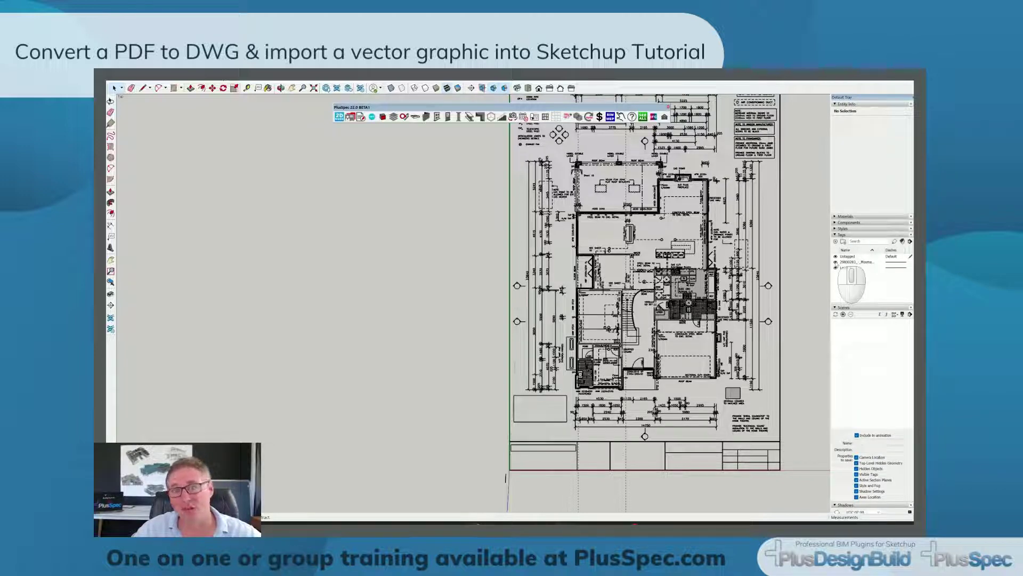
left_click(836, 262)
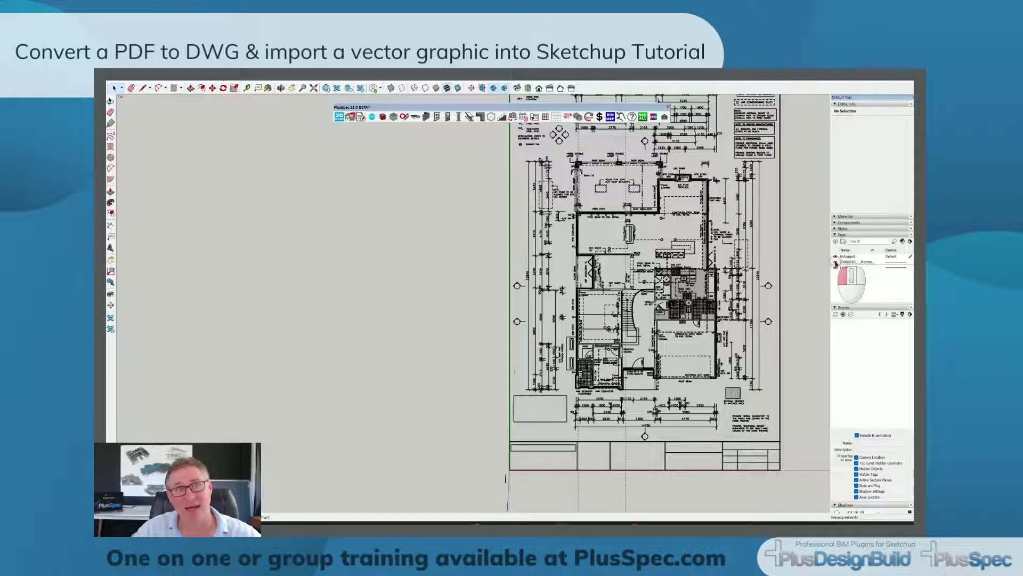
left_click(835, 262)
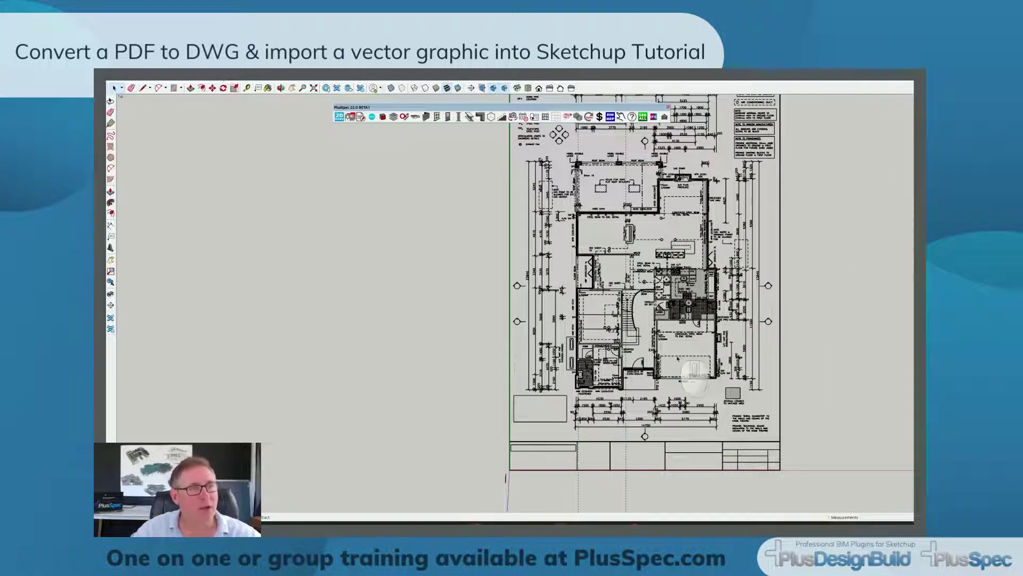
scroll(643, 370, "down", 3)
scroll(647, 431, "up", 3)
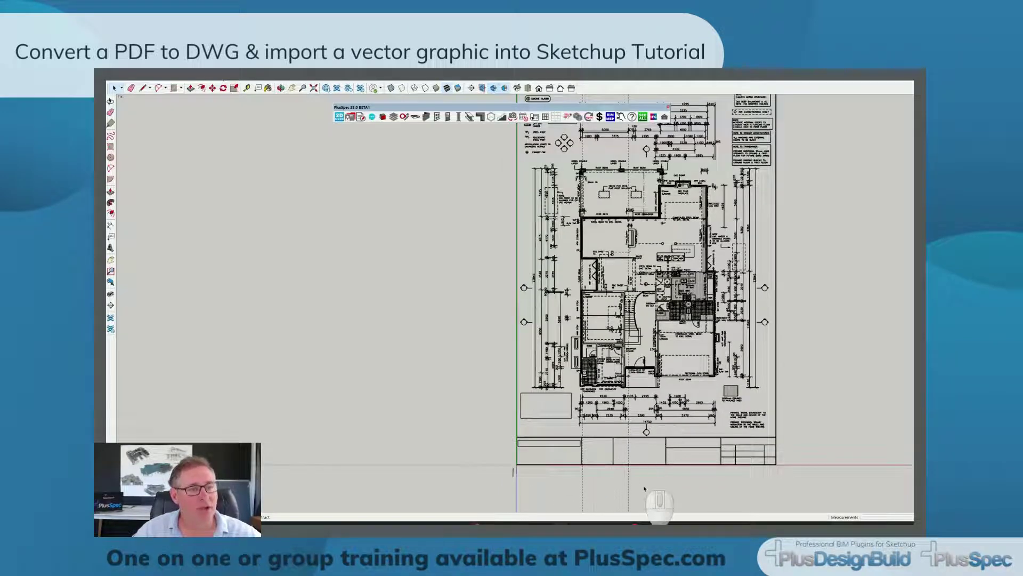
Step: Switch to the Inkscape window that has the coloured floor plan open
mouse_move(634, 514)
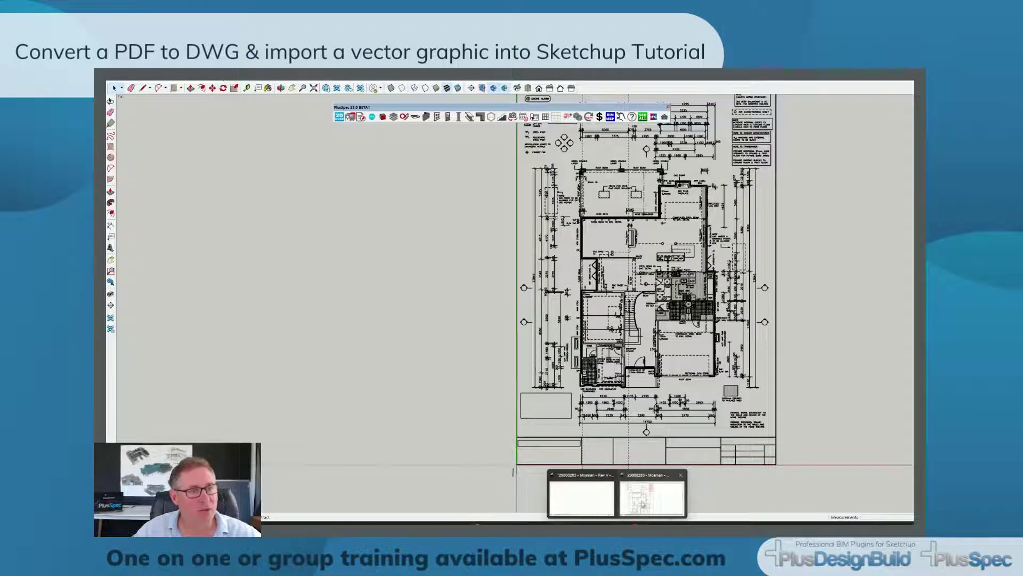
left_click(652, 499)
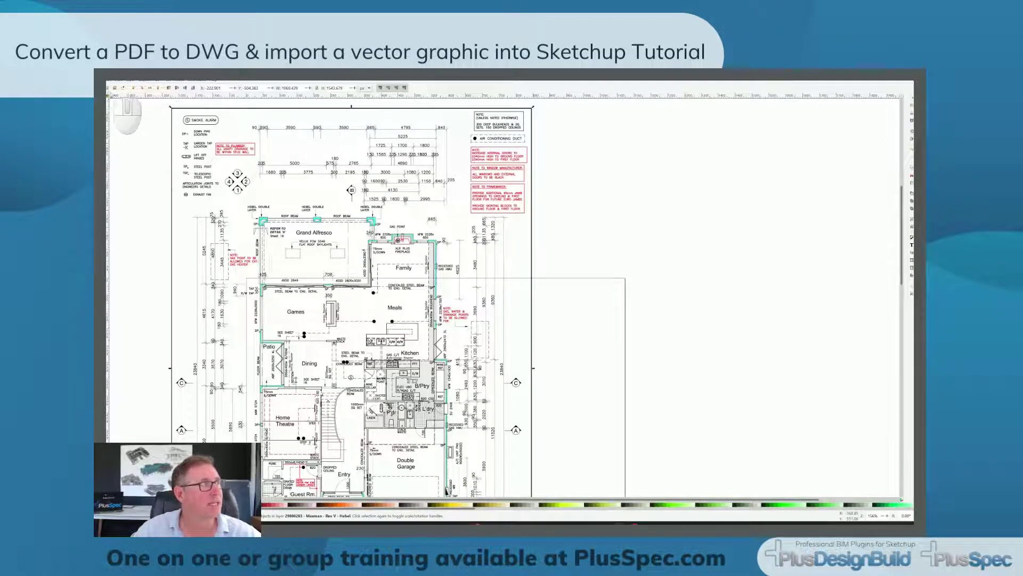
left_click(114, 81)
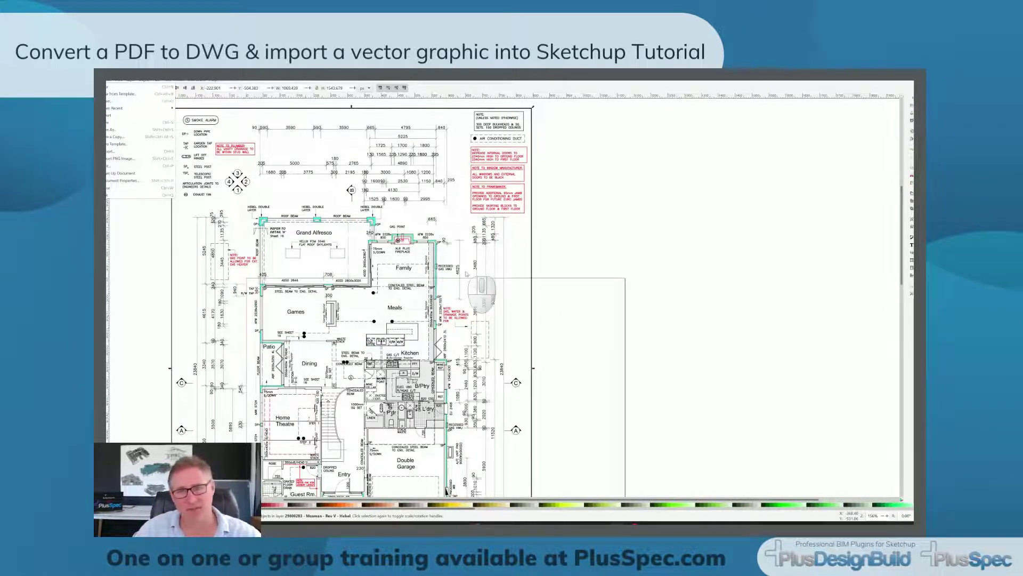
left_click(437, 307)
scroll(469, 303, "down", 3)
scroll(469, 304, "up", 3)
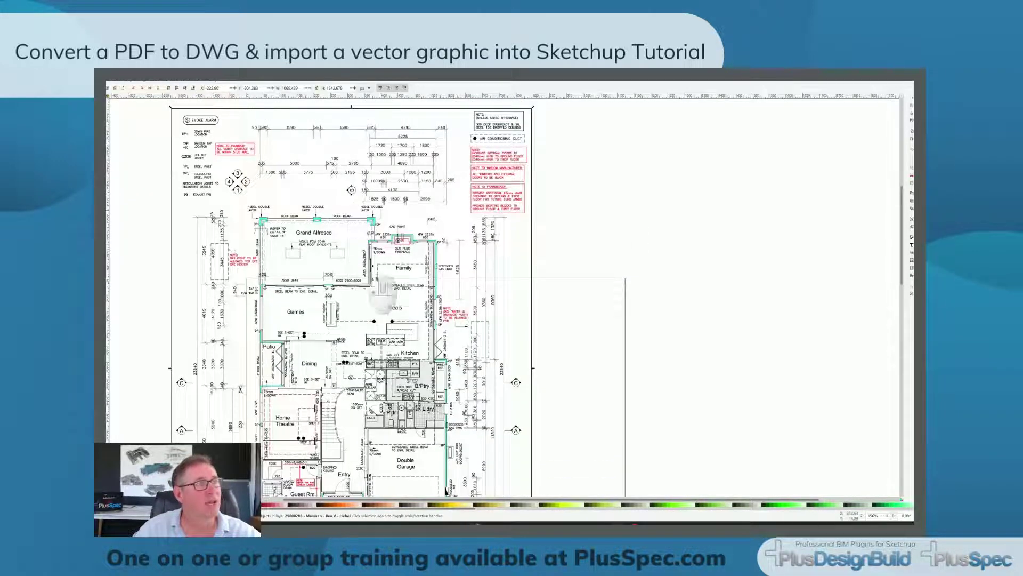
Step: Start saving a copy of the floor plan, replacing the number at the start of its file name with "demo"
left_click(112, 81)
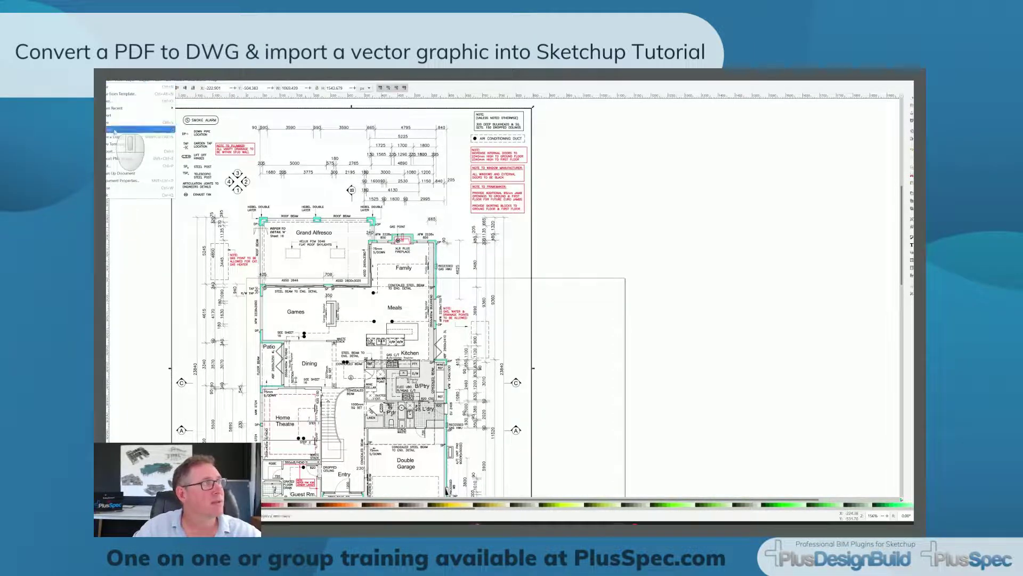
left_click(114, 130)
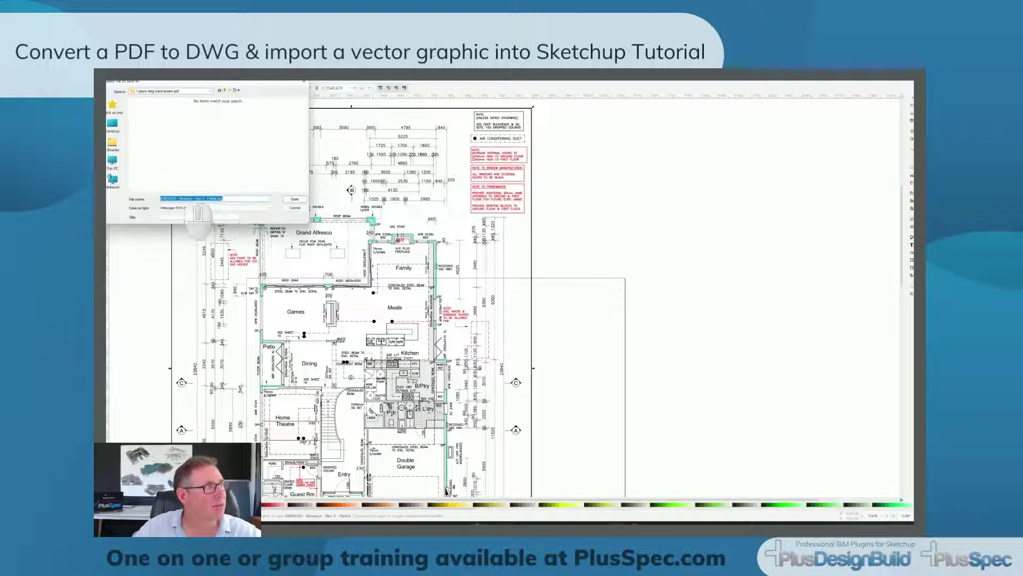
left_click(178, 199)
type("demo")
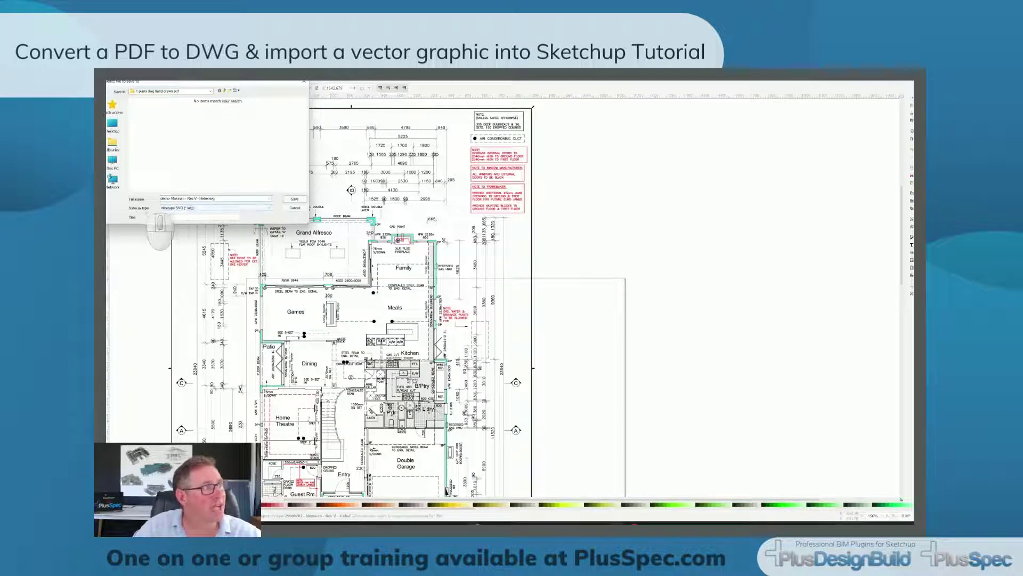
Step: Save the copy in the Desktop Cutting Plotter (AutoCAD DXF R14) format, accepting the default export options
left_click(270, 208)
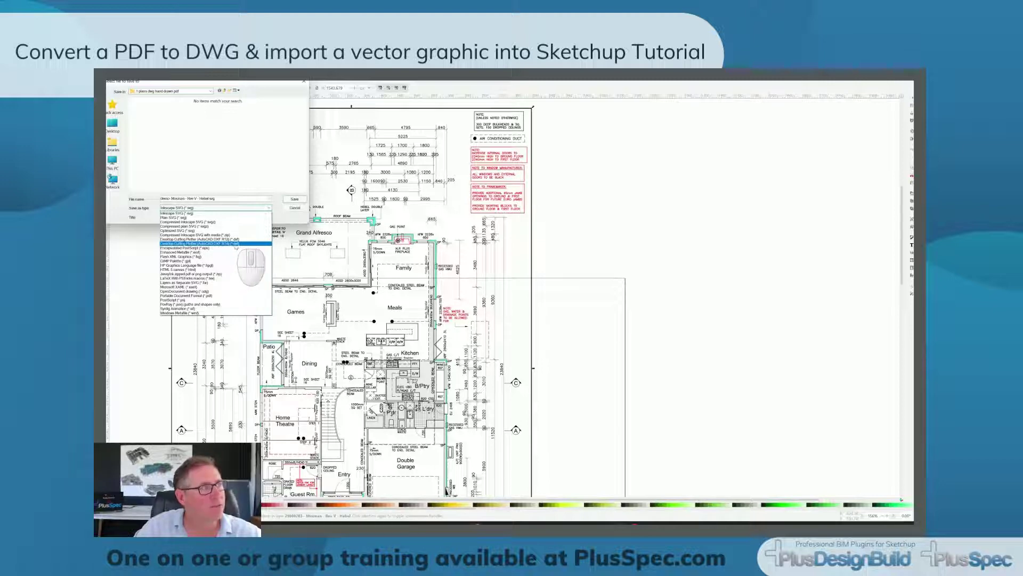
left_click(236, 245)
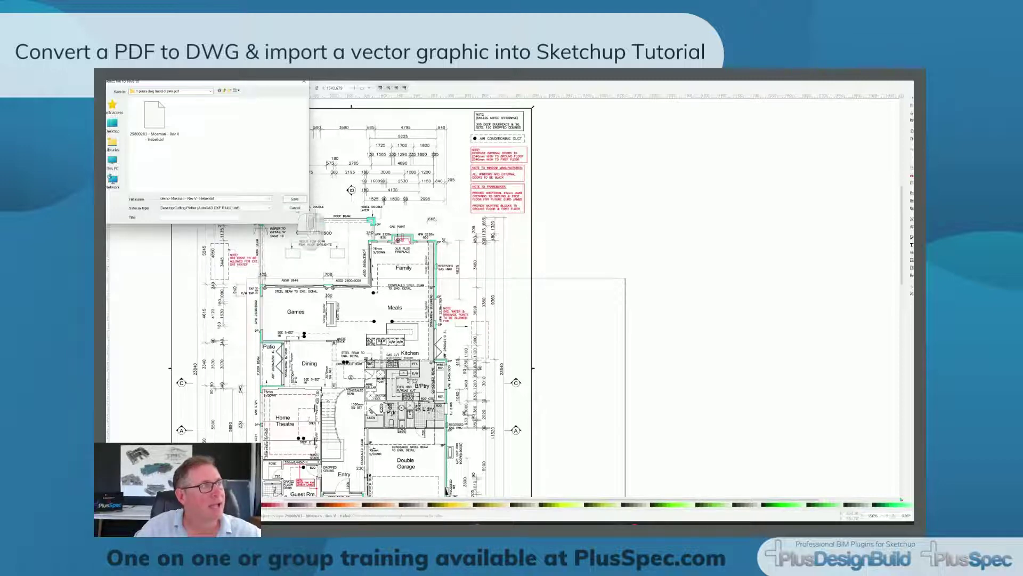
left_click(298, 200)
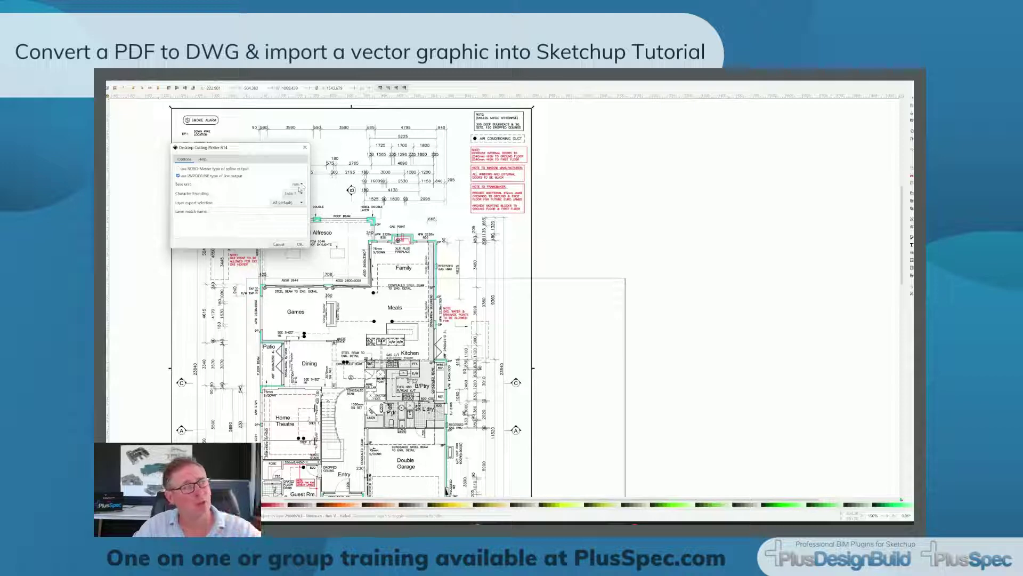
left_click(300, 244)
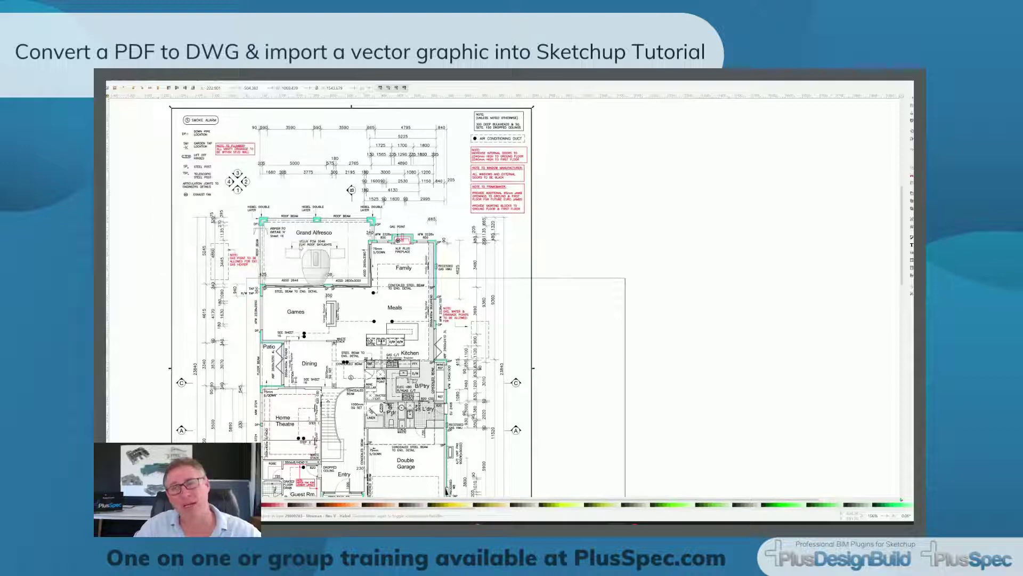
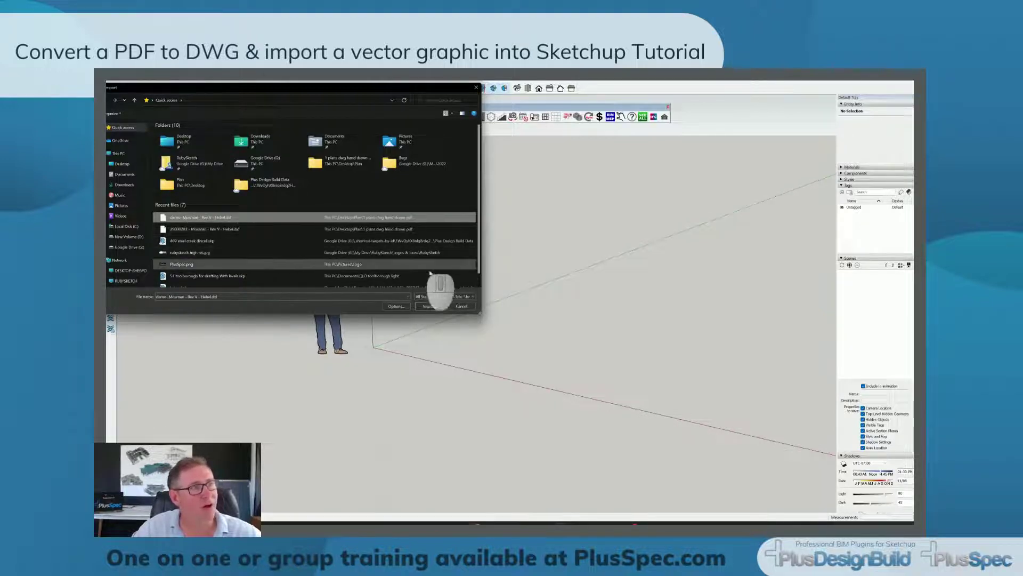
Step: Limit the import file types to AutoCAD Files (*.dwg, *.dxf) and choose the recent DXF whose name starts with "demo"
left_click(473, 297)
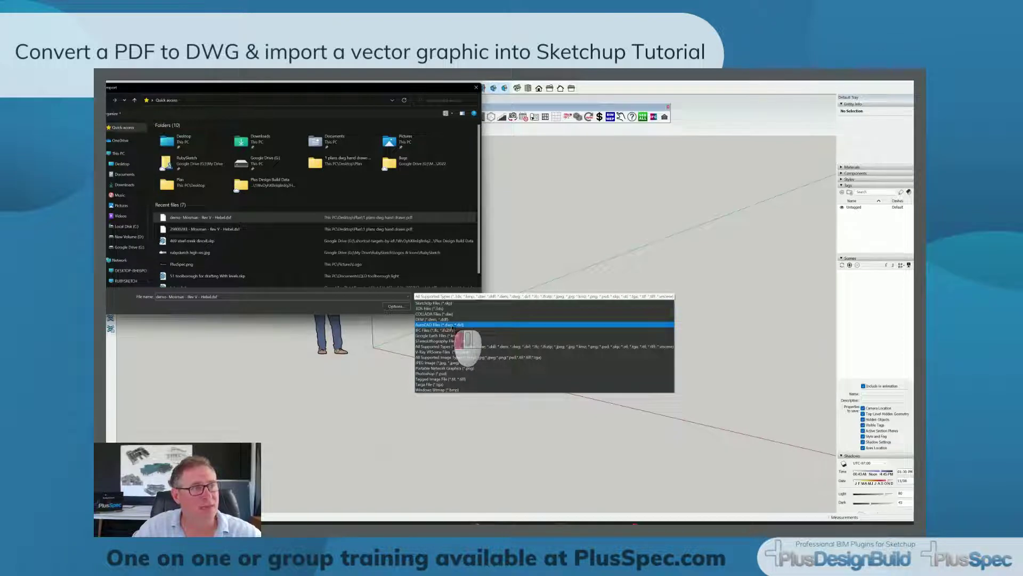
left_click(453, 324)
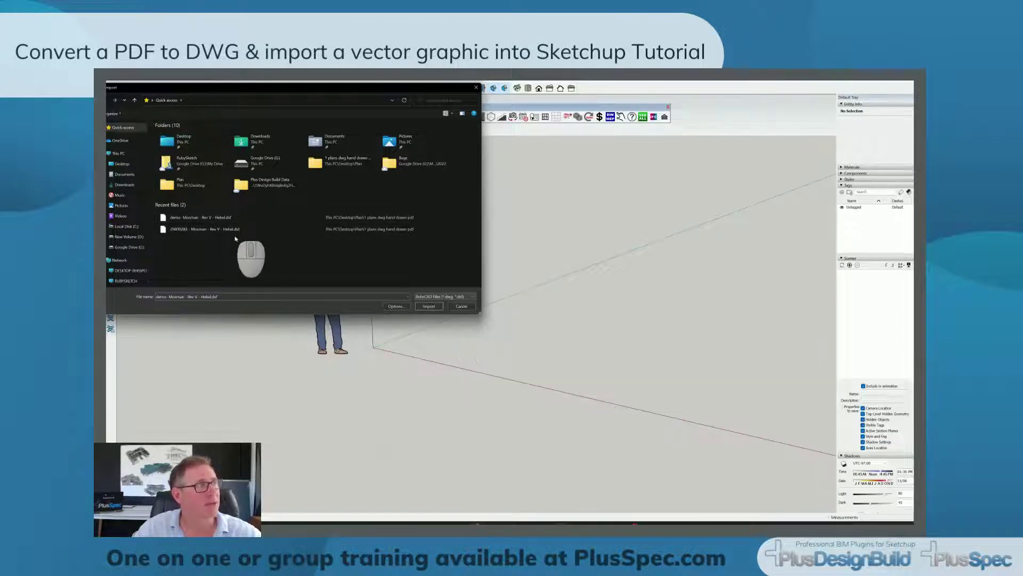
left_click(216, 219)
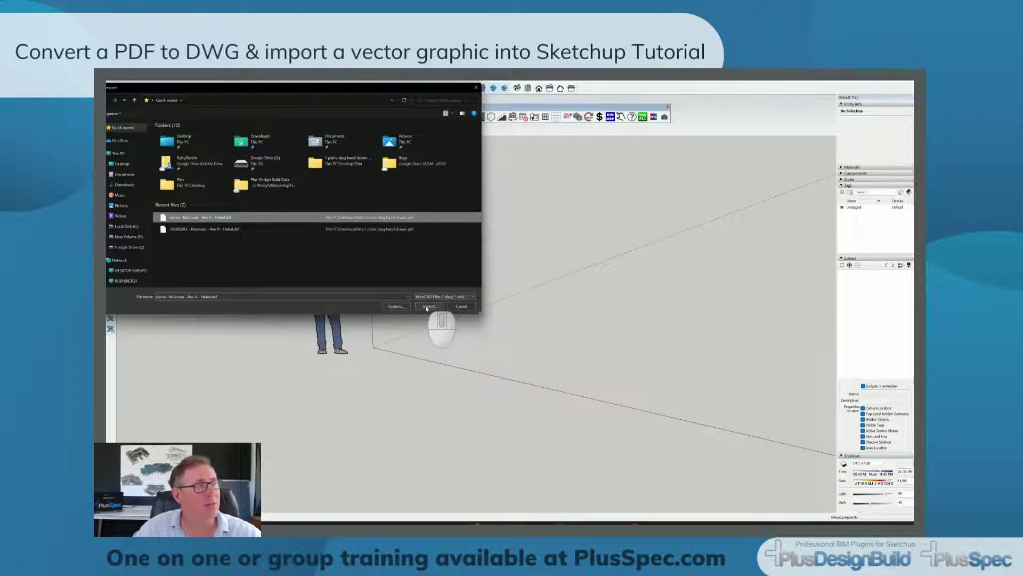
Step: Check the AutoCAD DWG/DXF import options, import the chosen DXF with its existing settings, and review the import results
left_click(396, 306)
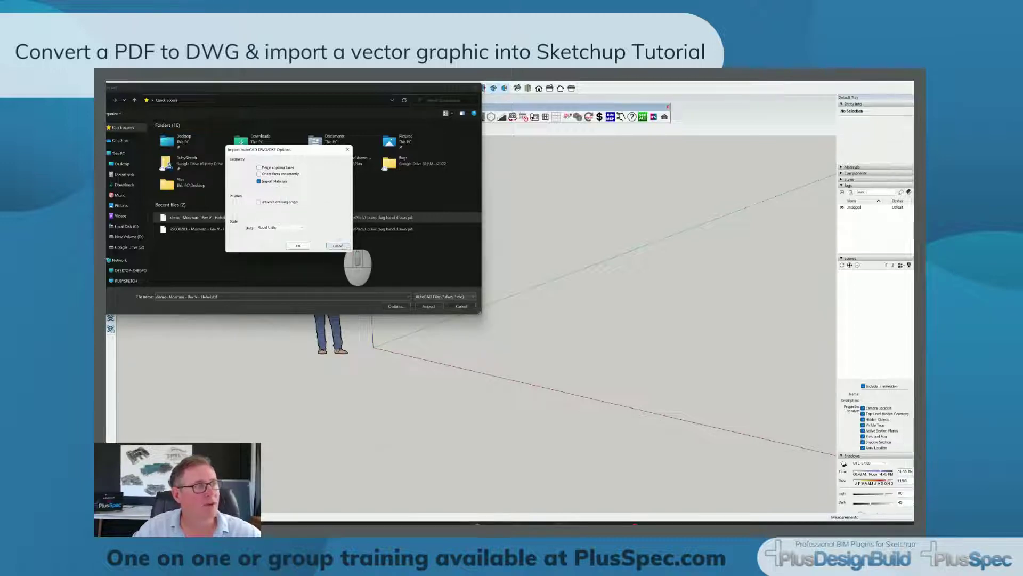
left_click(341, 246)
left_click(429, 306)
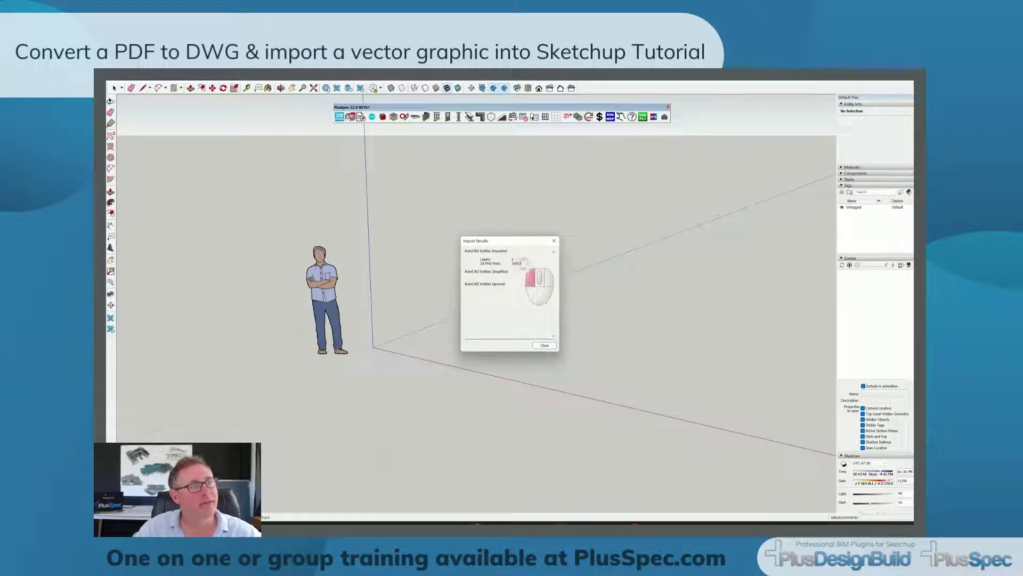
double_click(516, 263)
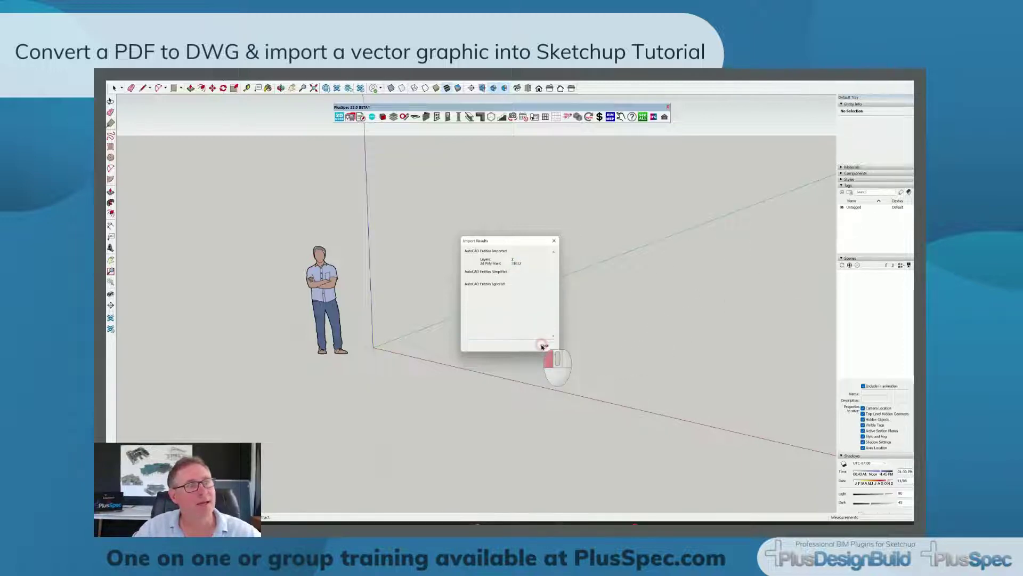
Step: Close the import results and toggle the visibility of the imported floor plan's tag off and on
left_click(542, 347)
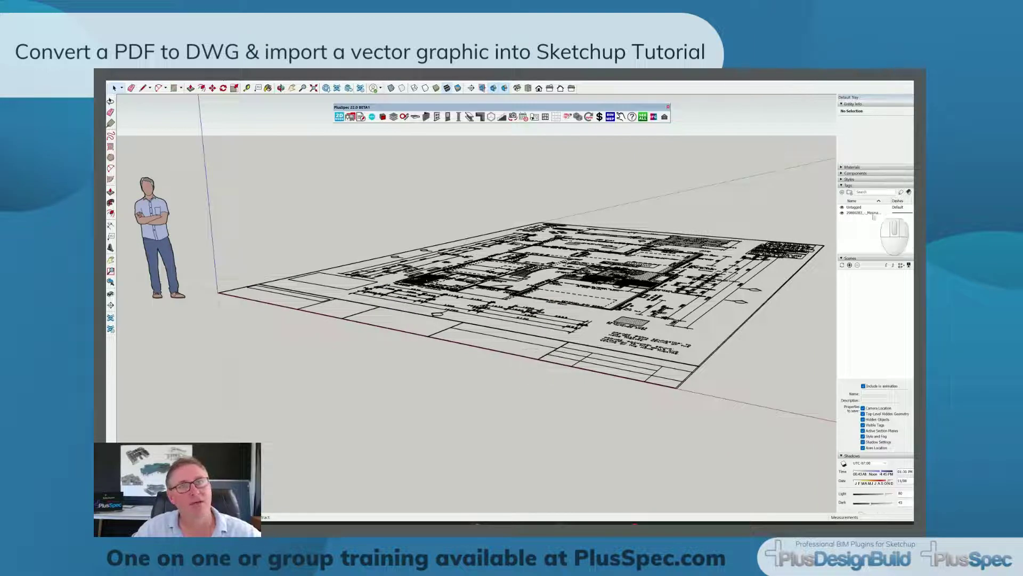
left_click(842, 213)
left_click(842, 213)
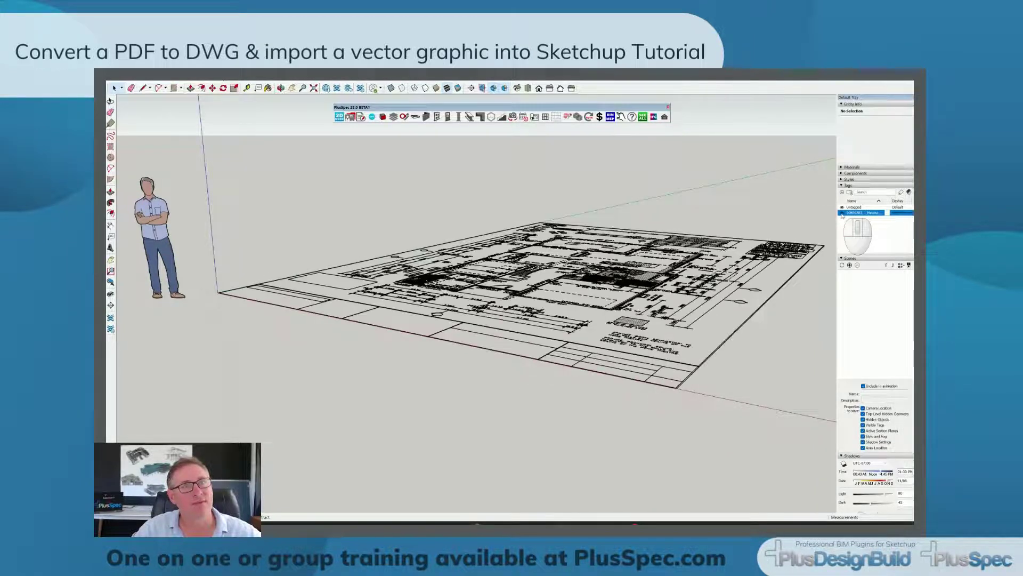
left_click(842, 213)
left_click(842, 213)
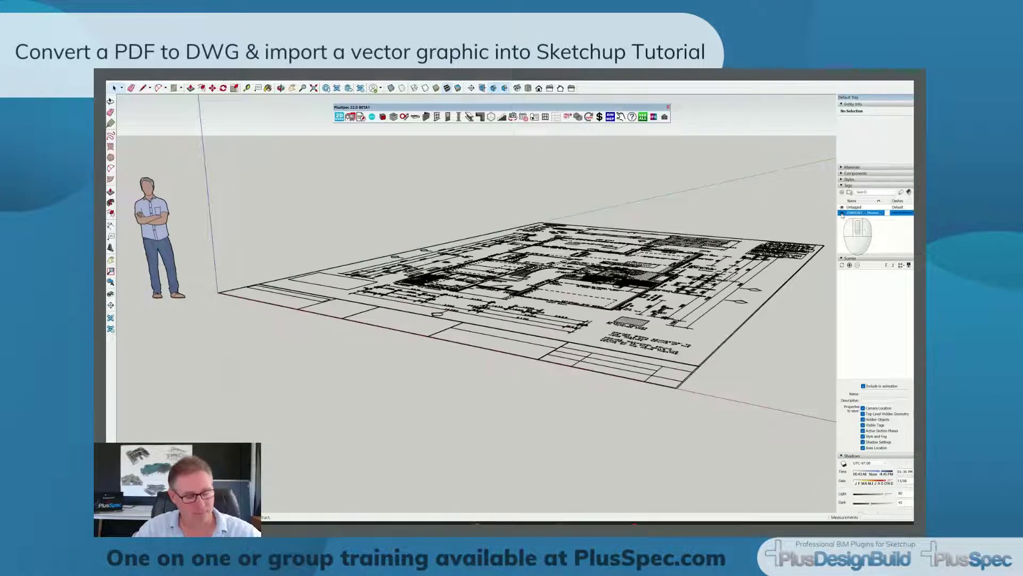
left_click(842, 212)
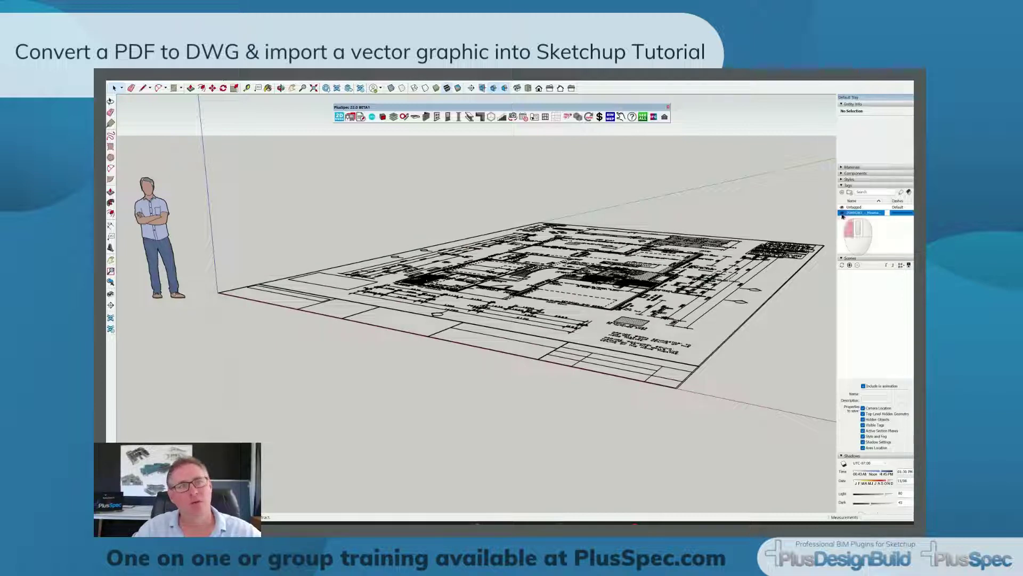
left_click(842, 213)
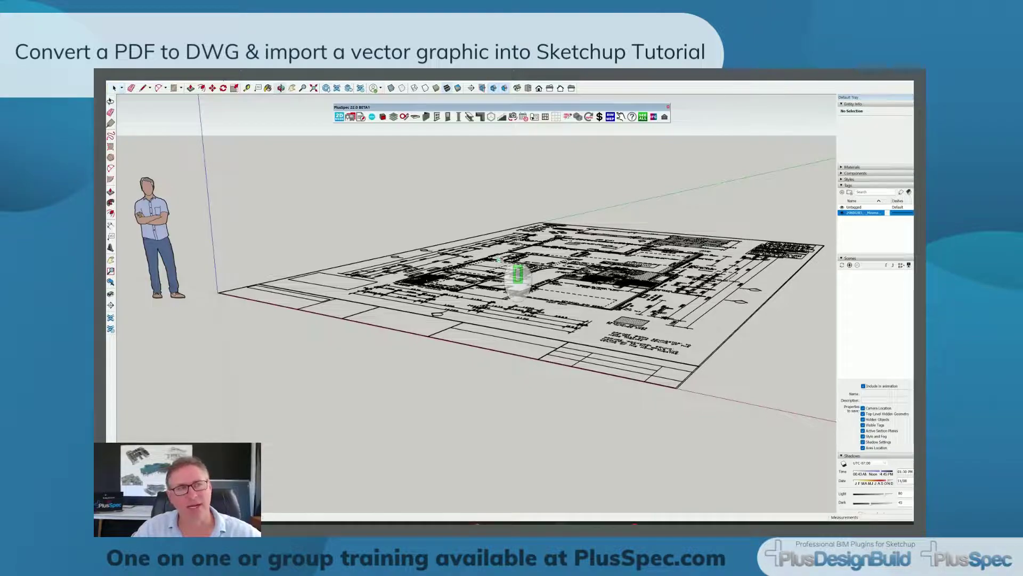
Step: Measure the floor plan's overall width along the 14750 dimension line with the Tape Measure tool
mouse_move(521, 274)
middle_mouse_down()
mouse_move(501, 341)
mouse_move(584, 414)
middle_mouse_up()
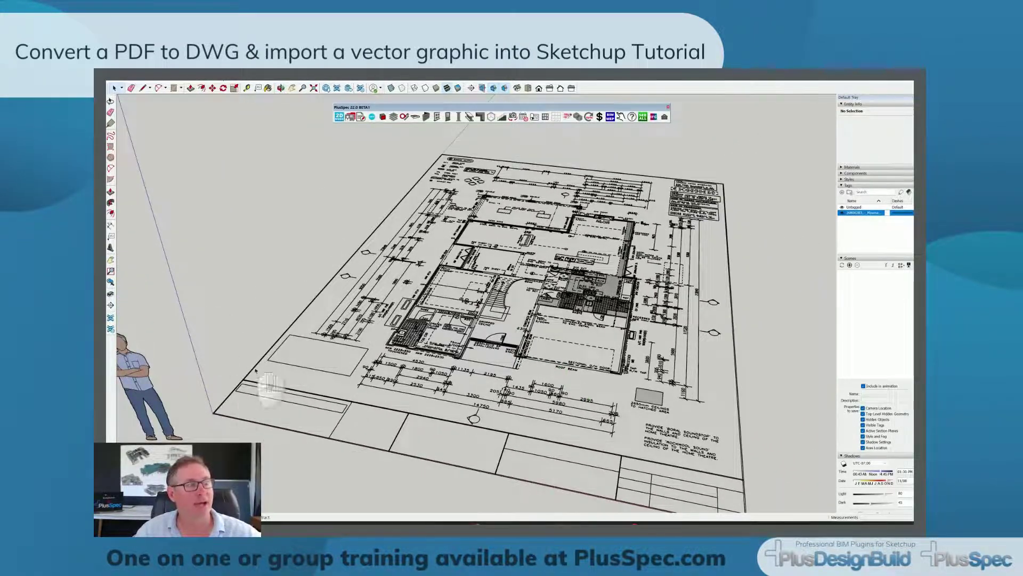
mouse_move(410, 394)
middle_mouse_down()
mouse_move(402, 379)
mouse_move(317, 331)
mouse_move(256, 326)
mouse_move(286, 341)
middle_mouse_up()
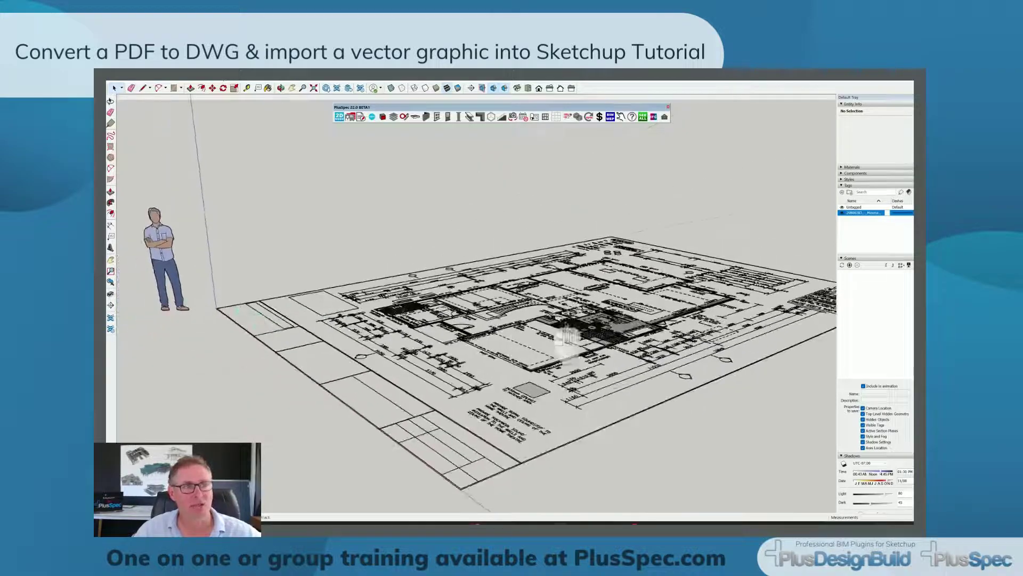
mouse_move(568, 343)
middle_mouse_down()
mouse_move(692, 372)
mouse_move(674, 386)
mouse_move(594, 353)
mouse_move(635, 480)
mouse_move(557, 405)
middle_mouse_up()
scroll(557, 405, "up", 5)
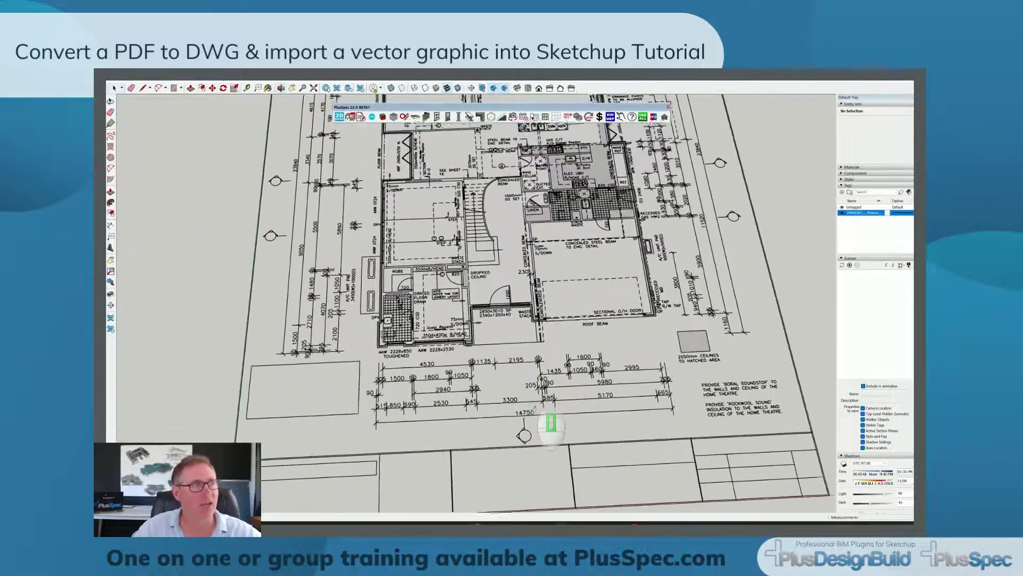
middle_click_drag(520, 362, 479, 365)
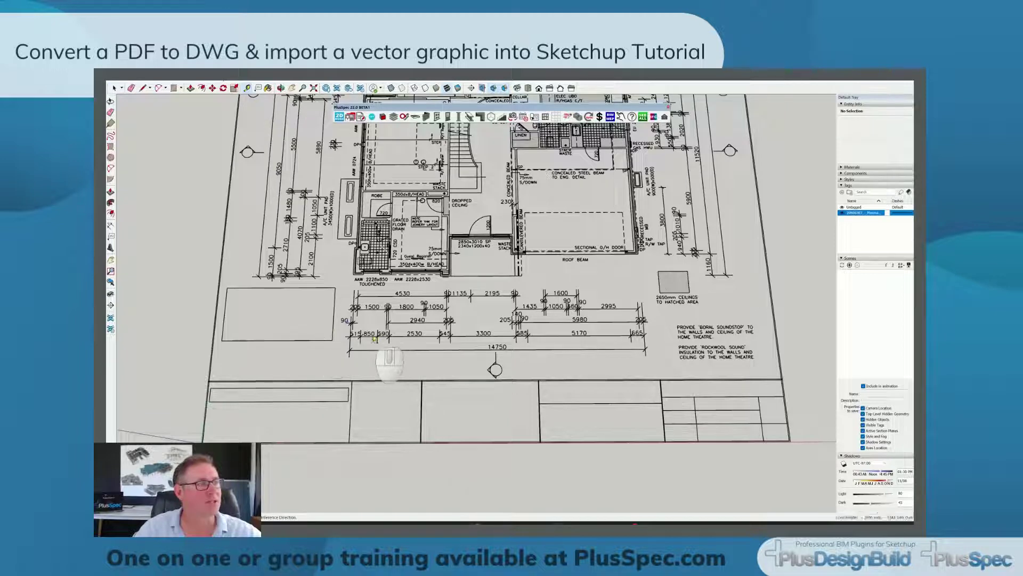
scroll(374, 339, "up", 2)
left_click(348, 356)
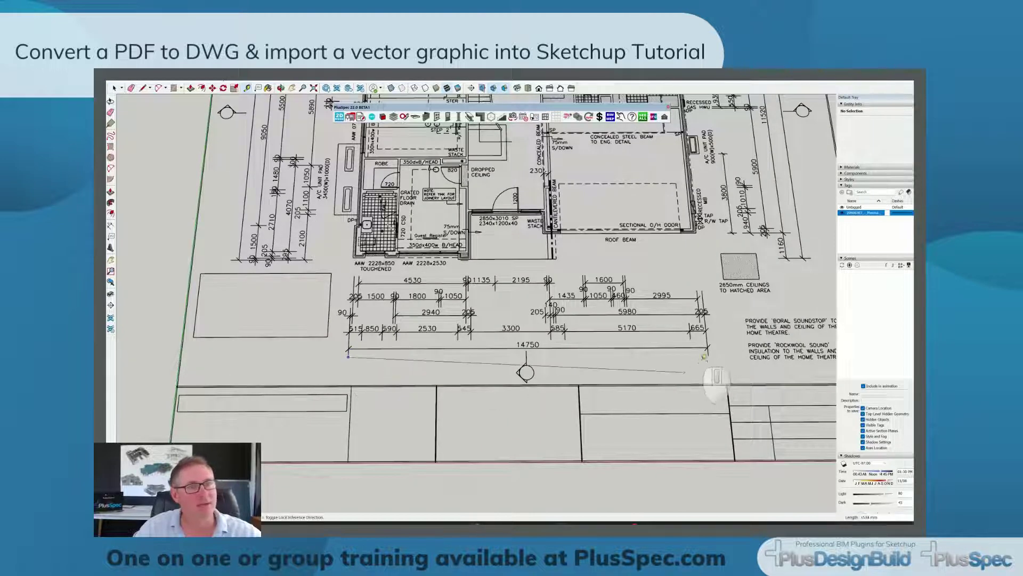
left_click(711, 353)
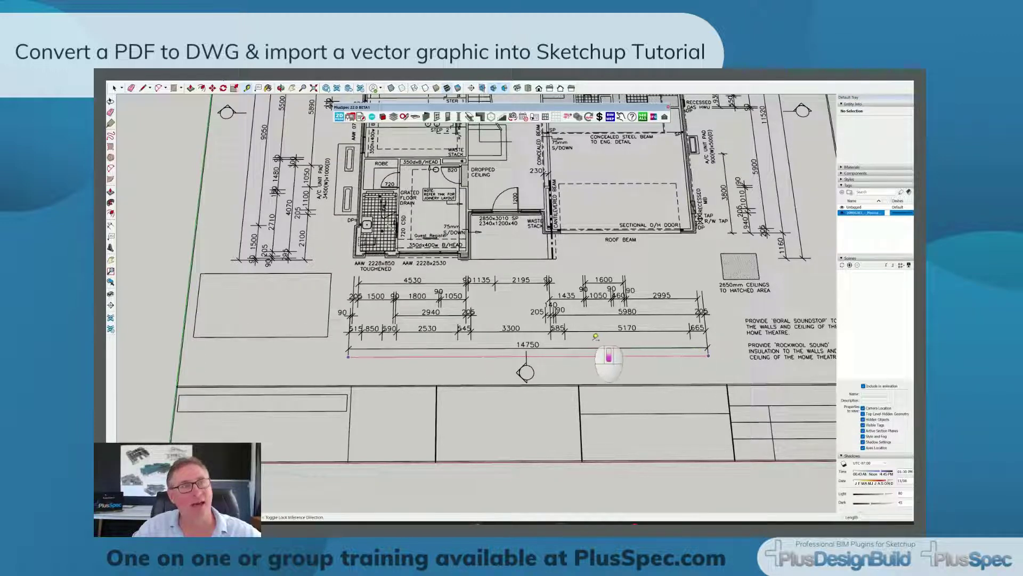
scroll(594, 327, "down", 3)
key("space")
Step: Select the whole imported floor plan and start the PlusSpec tool that rescales it from a known length
mouse_move(388, 411)
middle_mouse_down()
mouse_move(400, 315)
mouse_move(355, 360)
middle_mouse_up()
middle_click_drag(567, 320, 463, 397)
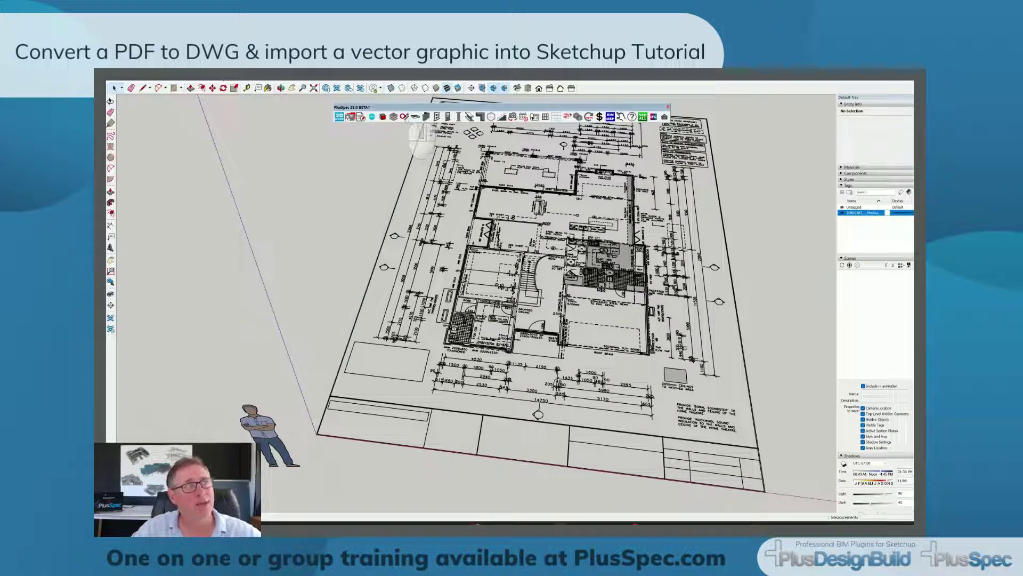
left_click(405, 117)
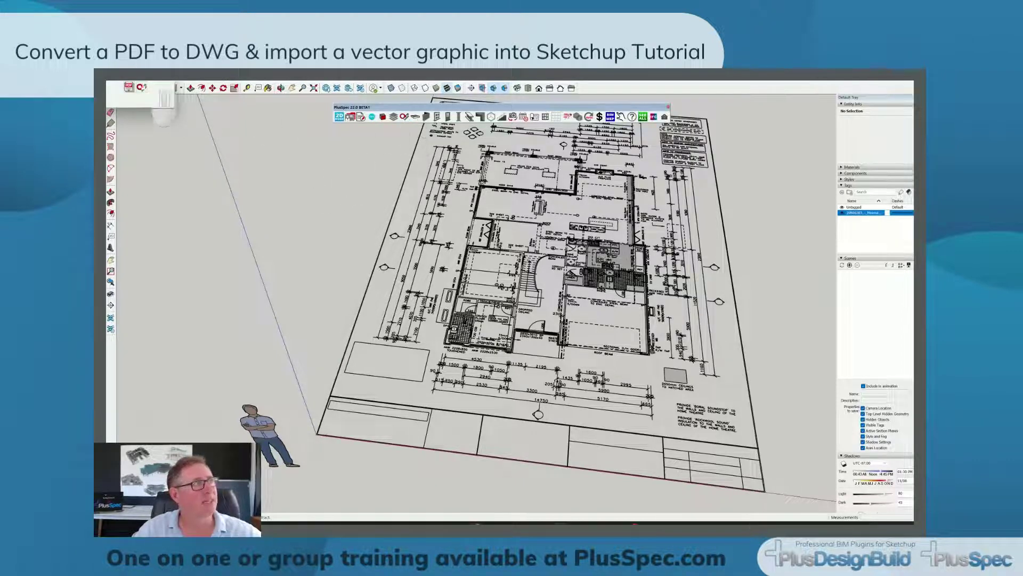
left_click(140, 89)
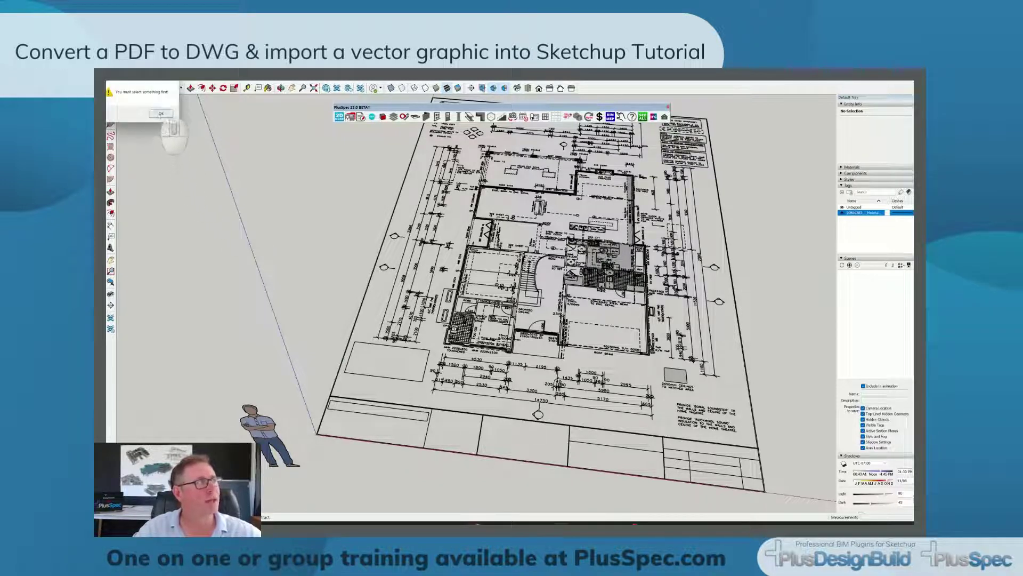
left_click(159, 113)
left_click(402, 244)
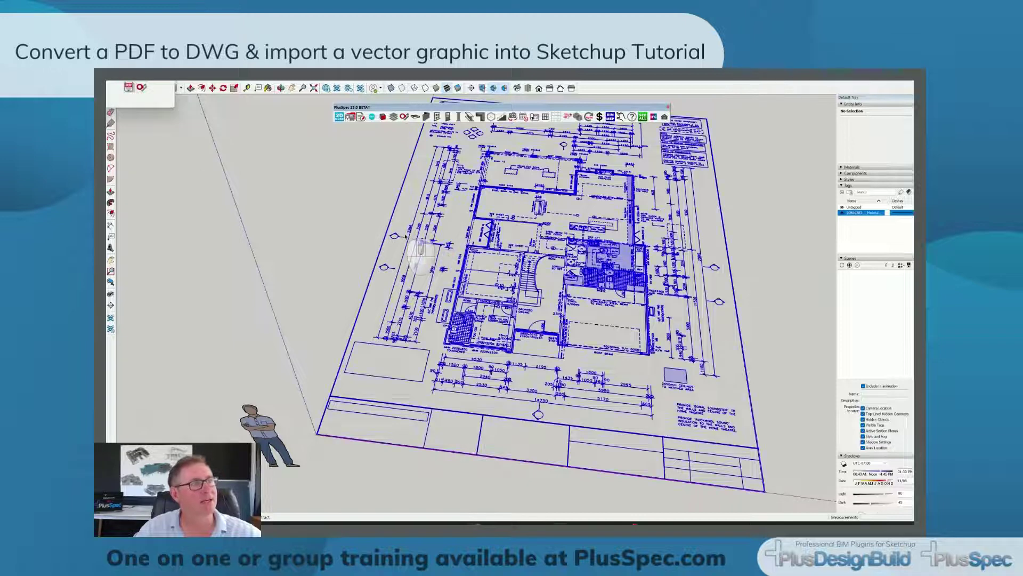
left_click(141, 88)
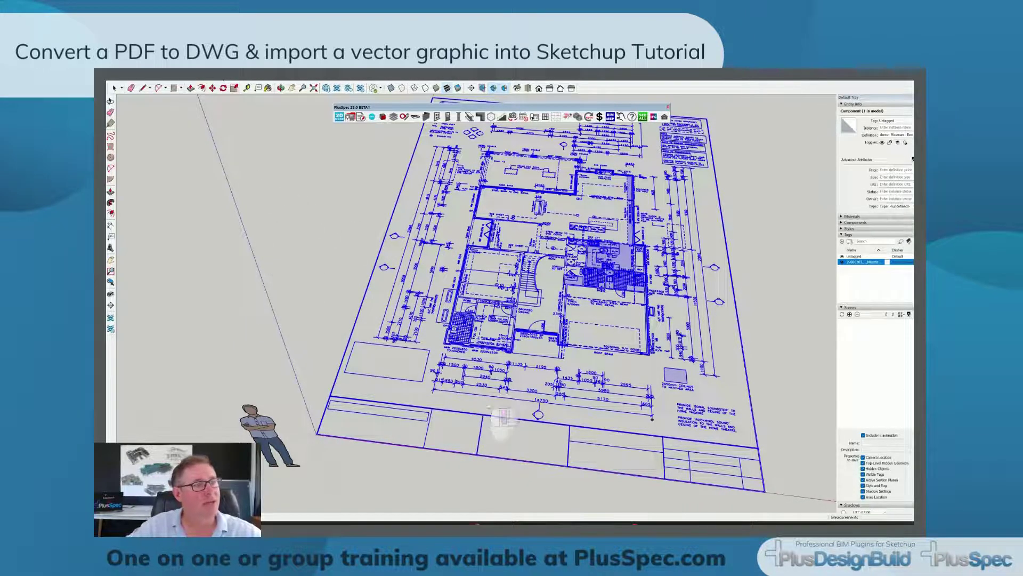
Step: Pick both ends of the plan's overall width dimension and set that length to 14750 mm to rescale the drawing
scroll(435, 395, "up", 5)
scroll(436, 395, "down", 5)
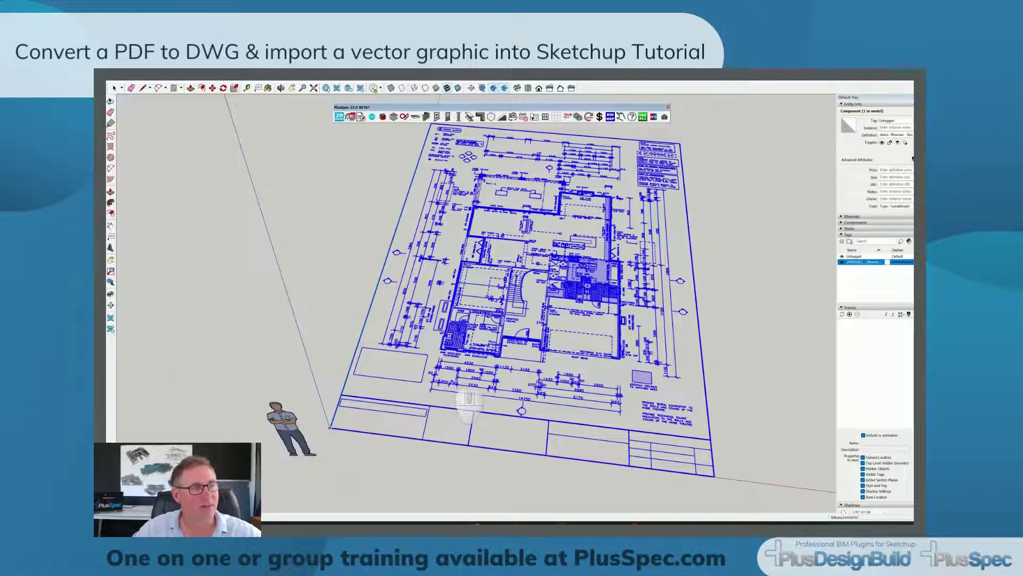
scroll(438, 392, "up", 4)
scroll(438, 391, "up", 2)
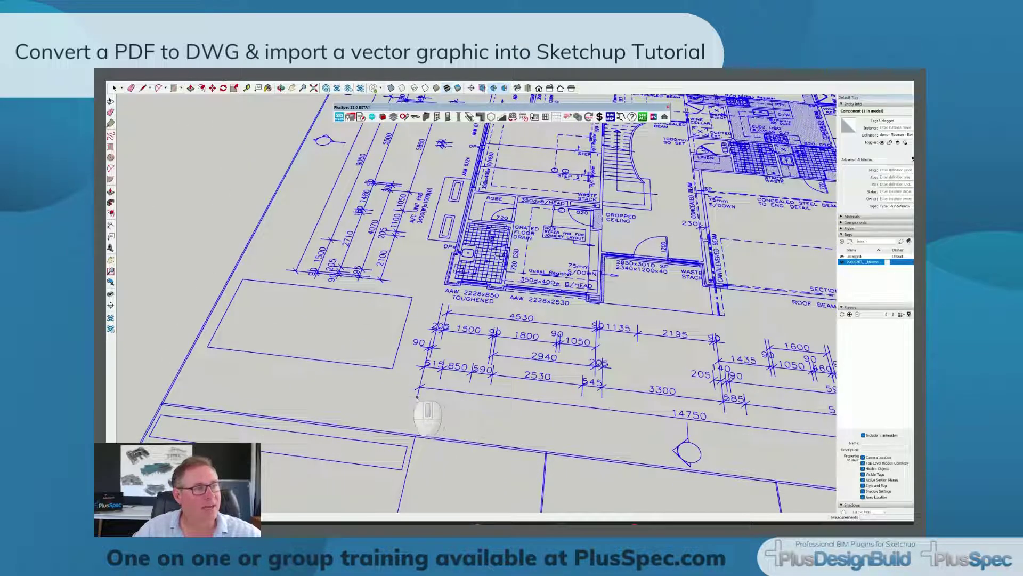
scroll(417, 398, "down", 6)
scroll(626, 412, "up", 1)
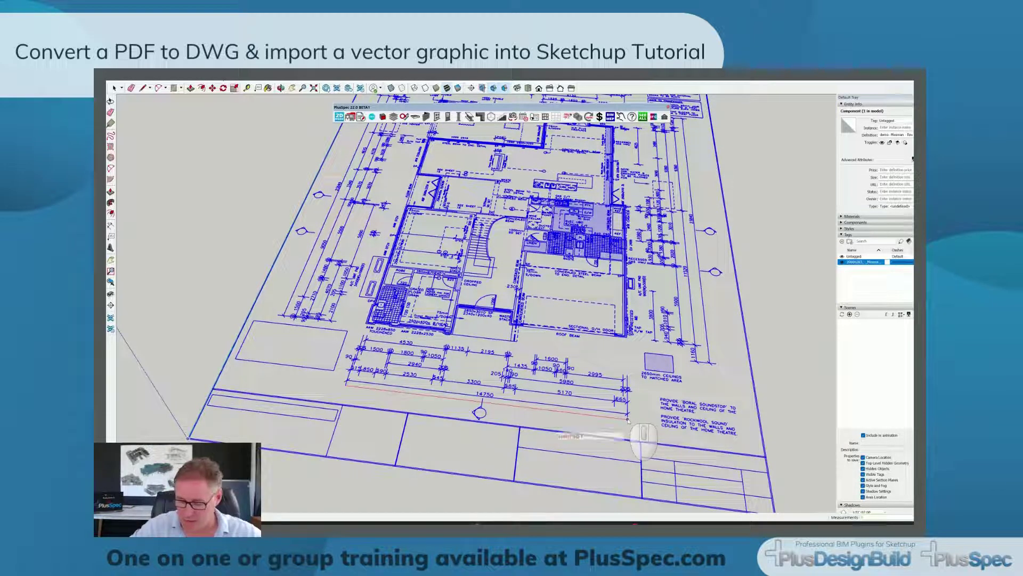
type("750")
scroll(628, 420, "up", 5)
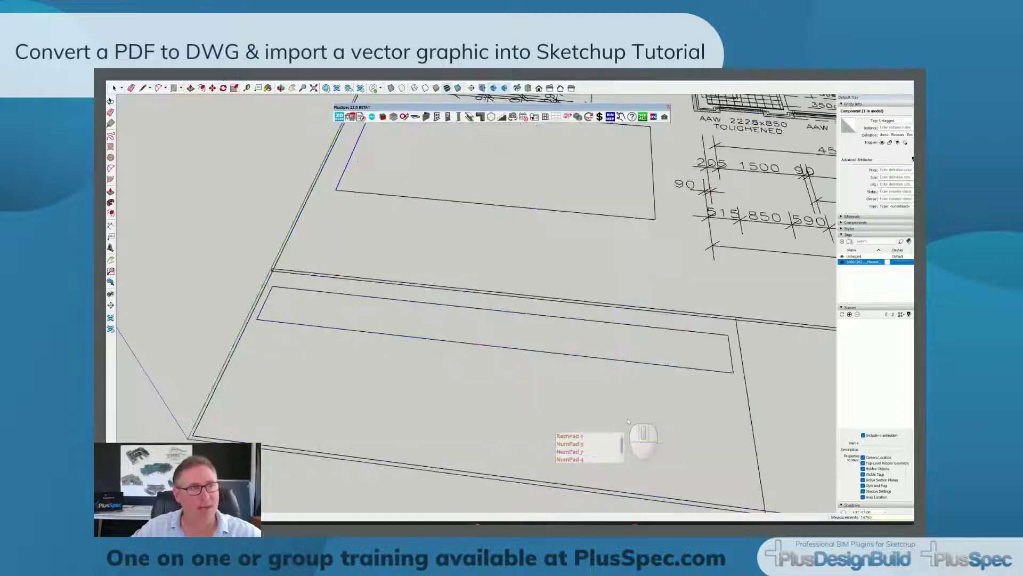
key("Return")
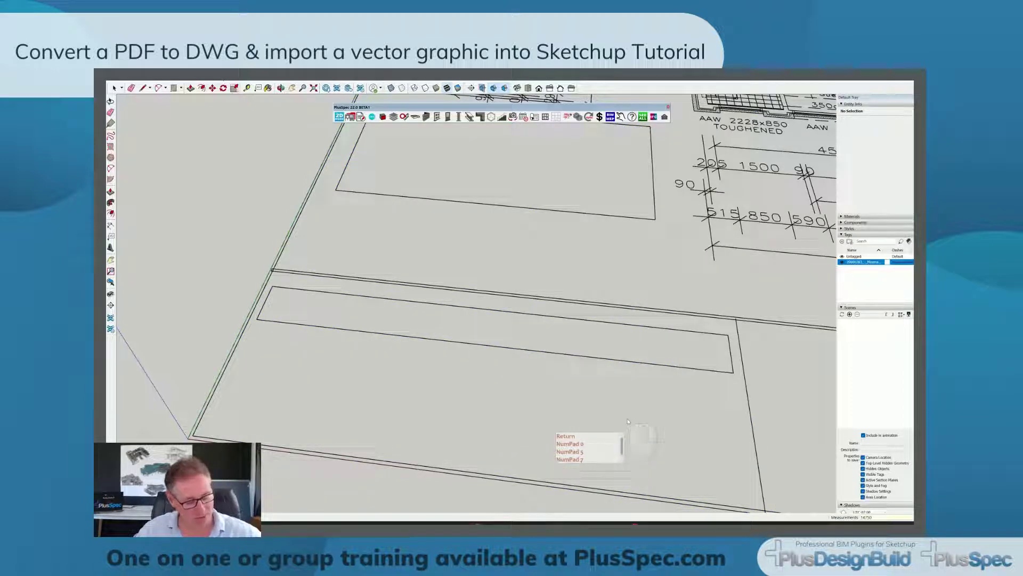
key("shift+z")
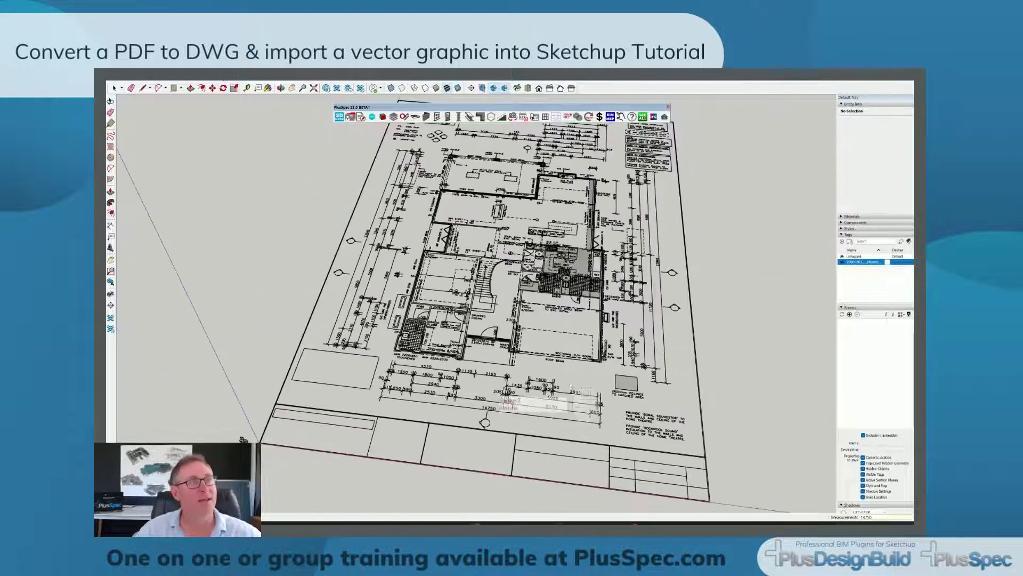
Step: Add a linear dimension across the floor plan's overall width, parallel to the drawn 14750 dimension line
mouse_move(581, 371)
middle_mouse_down()
mouse_move(455, 292)
mouse_move(352, 357)
mouse_move(541, 422)
mouse_move(472, 376)
mouse_move(418, 414)
mouse_move(408, 470)
mouse_move(327, 359)
mouse_move(601, 341)
mouse_move(533, 373)
middle_mouse_up()
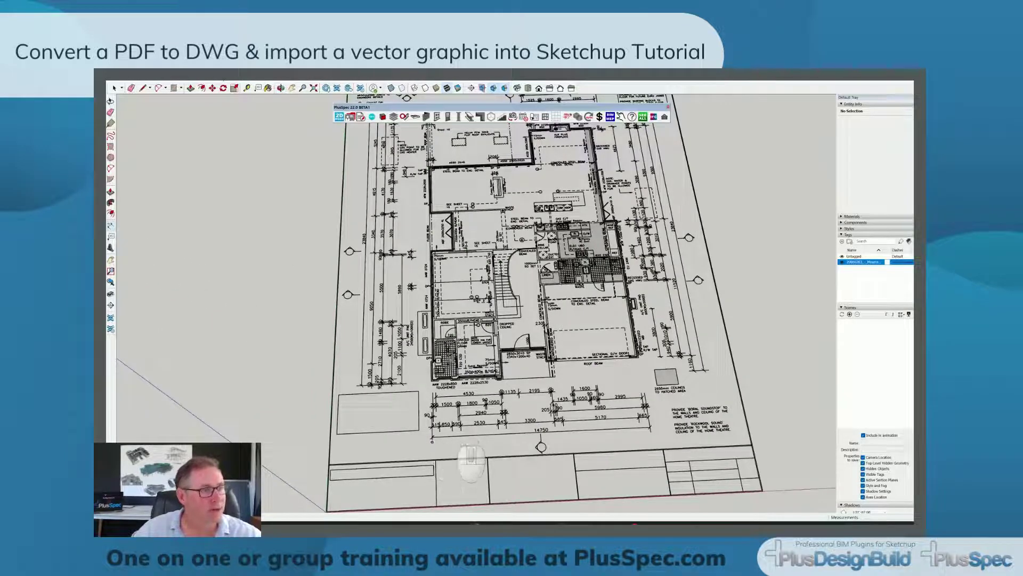
left_click(432, 441)
left_click(651, 432)
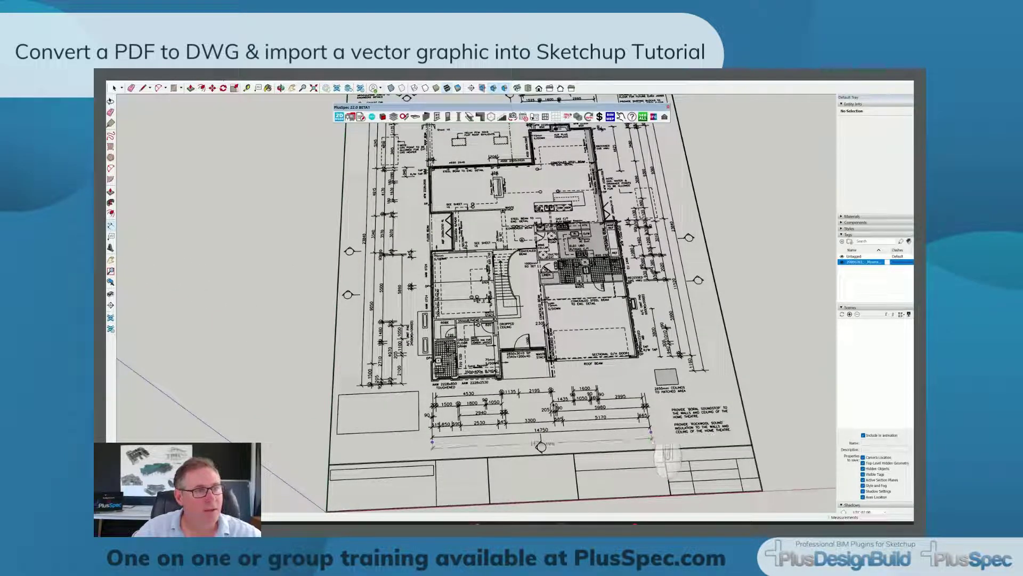
left_click(673, 483)
Step: Add a linear dimension along the floor plan's overall length beside the drawn 23840 dimension line, and select it for checking
middle_click_drag(673, 483, 447, 422)
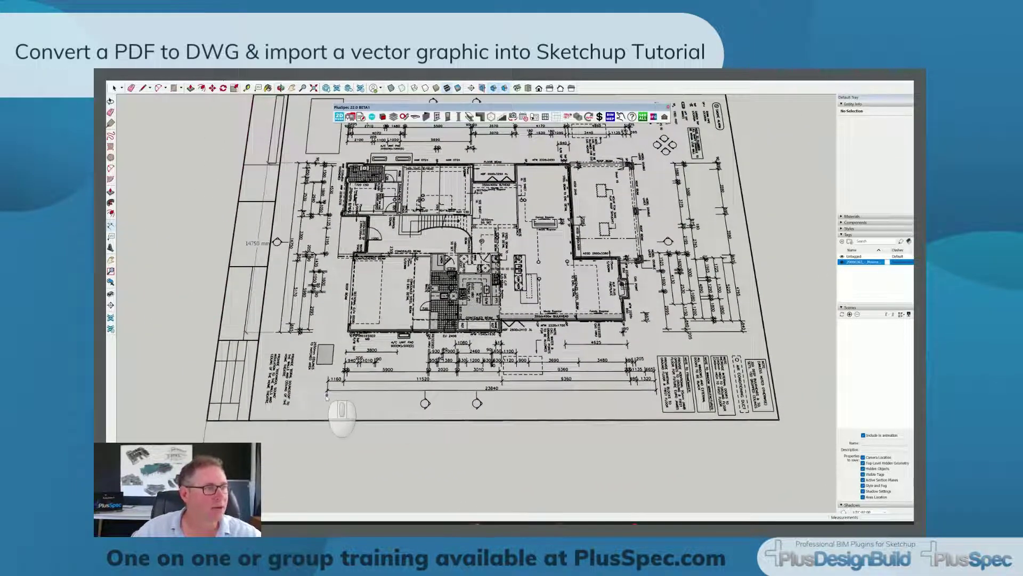
left_click(327, 395)
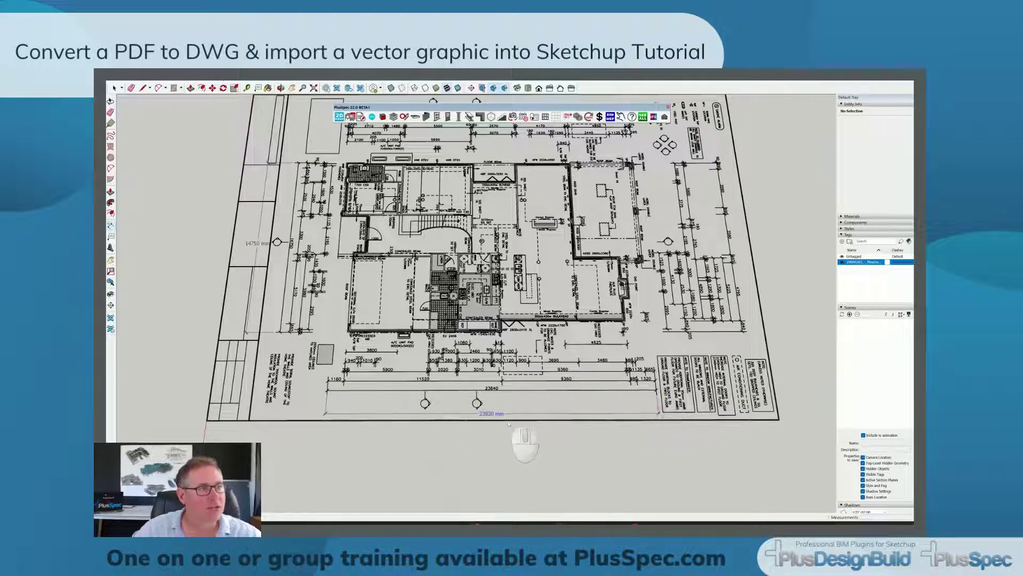
scroll(488, 413, "up", 3)
left_click(488, 413)
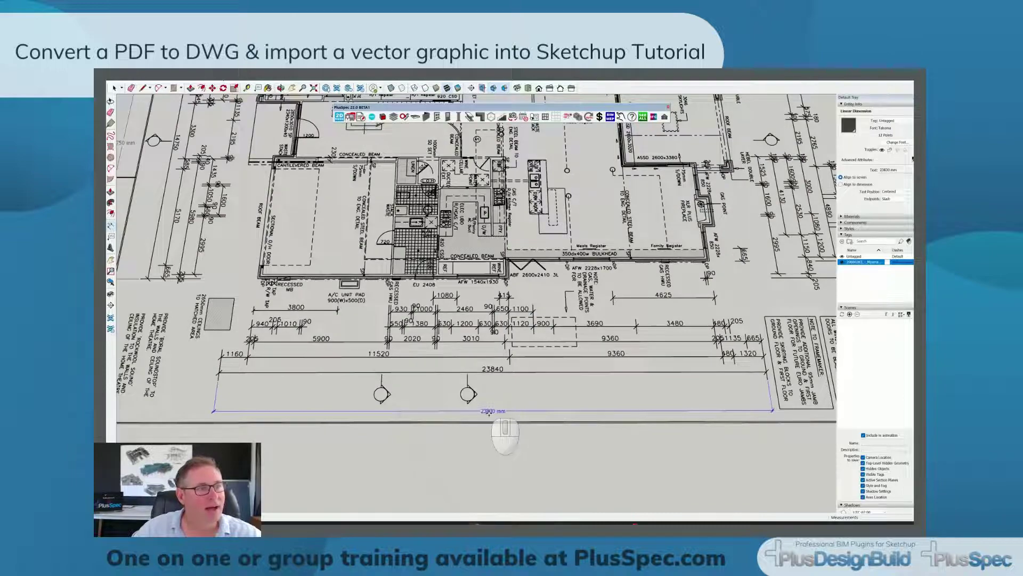
Step: With Tape Measure, offset a guide 590 mm from the drawn extension line beside the roof beam corner and check it against the 590 dimension tick
scroll(491, 411, "down", 4)
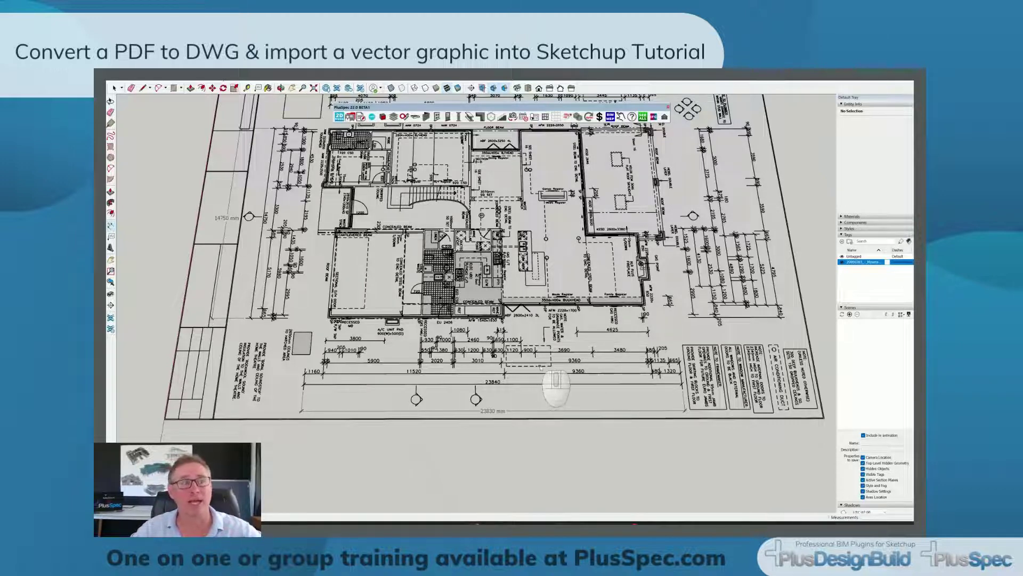
middle_click_drag(554, 319, 551, 390)
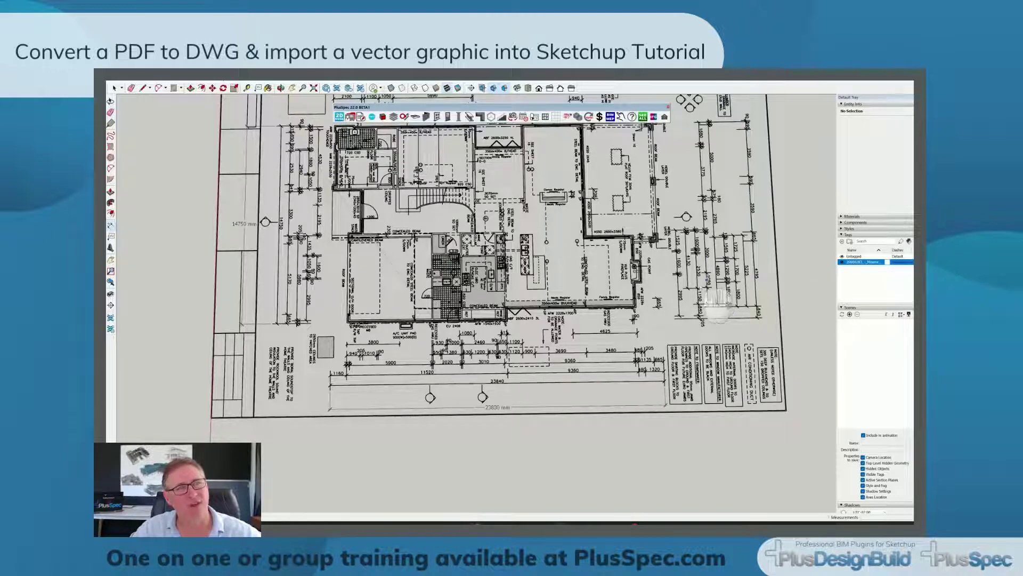
scroll(682, 325, "down", 3)
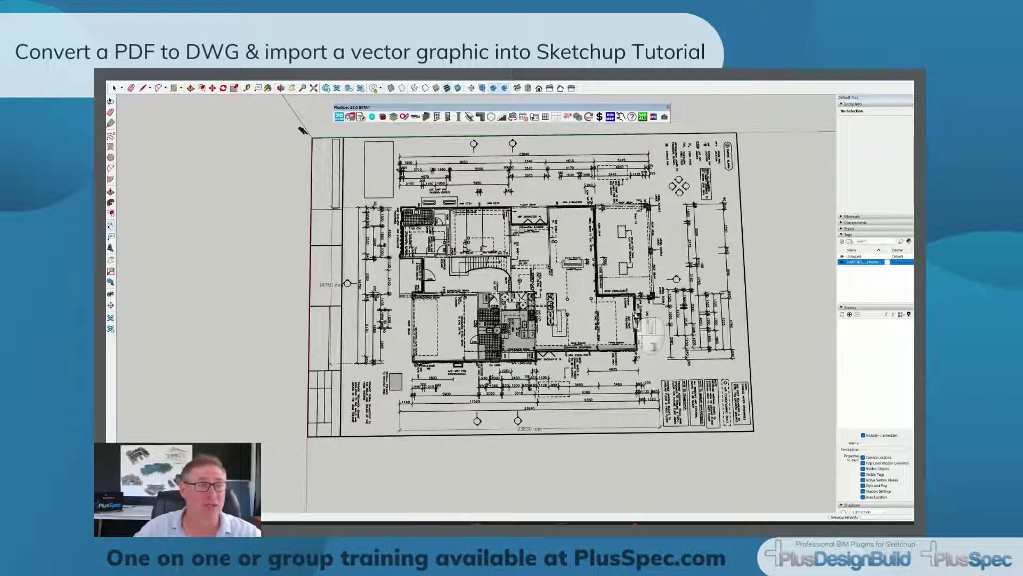
middle_click_drag(647, 333, 646, 346)
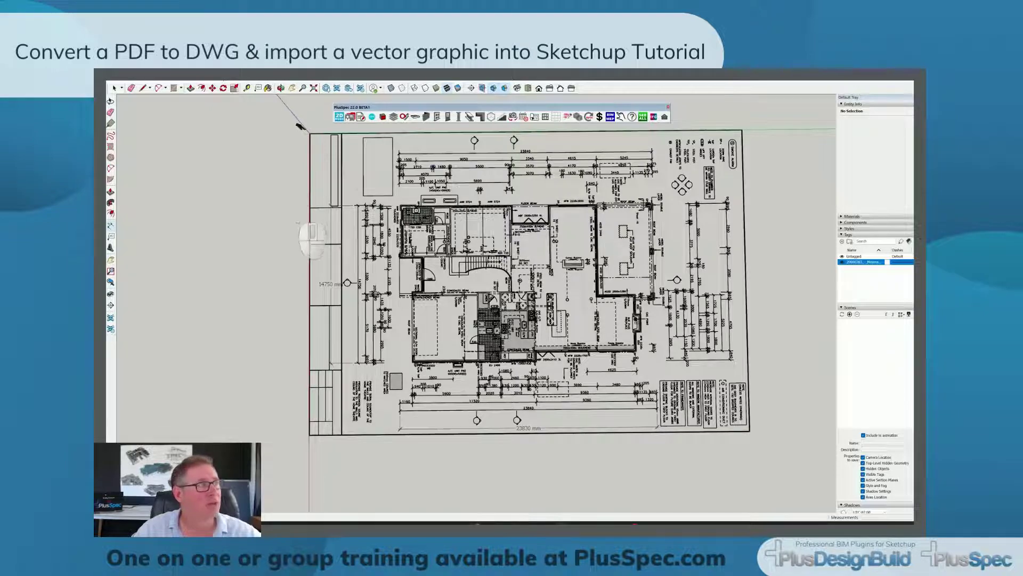
left_click(111, 237)
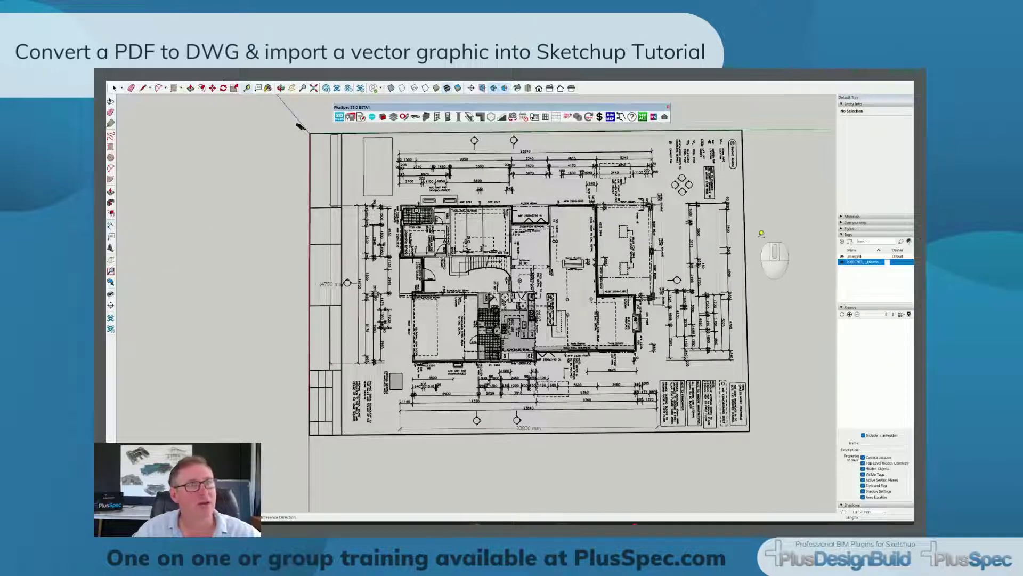
scroll(747, 234, "up", 5)
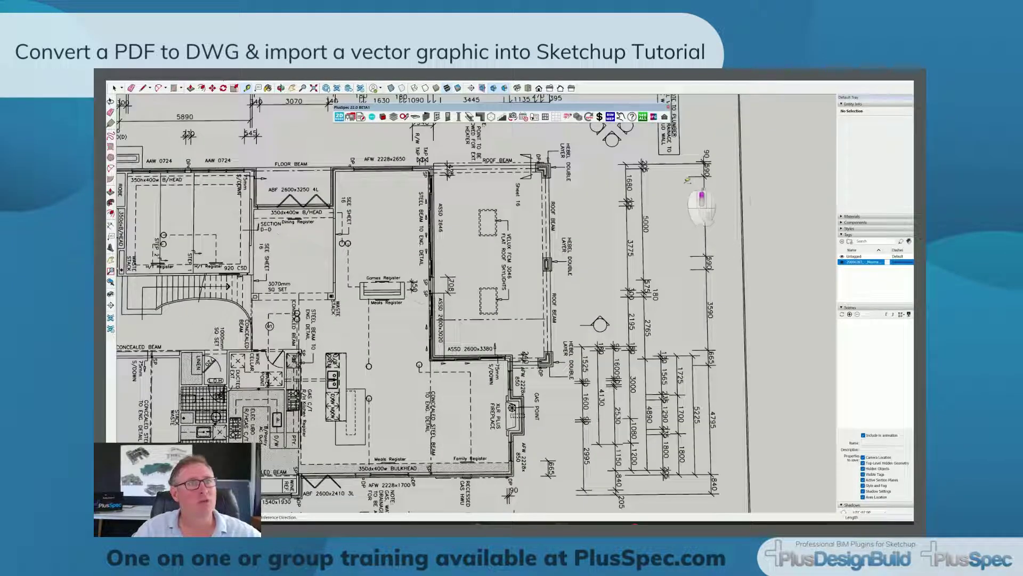
scroll(693, 198, "up", 2)
scroll(667, 151, "up", 2)
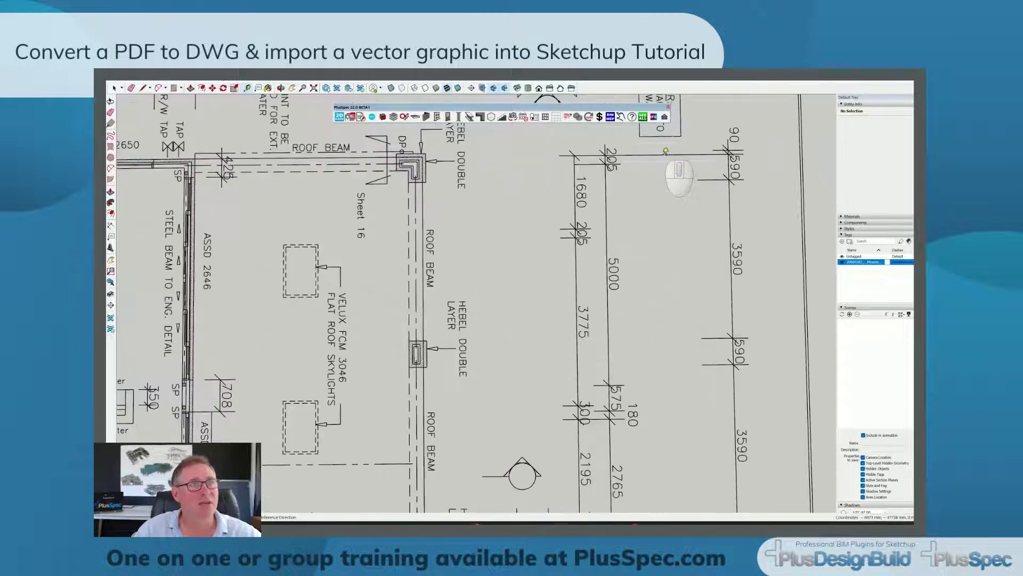
left_click(662, 151)
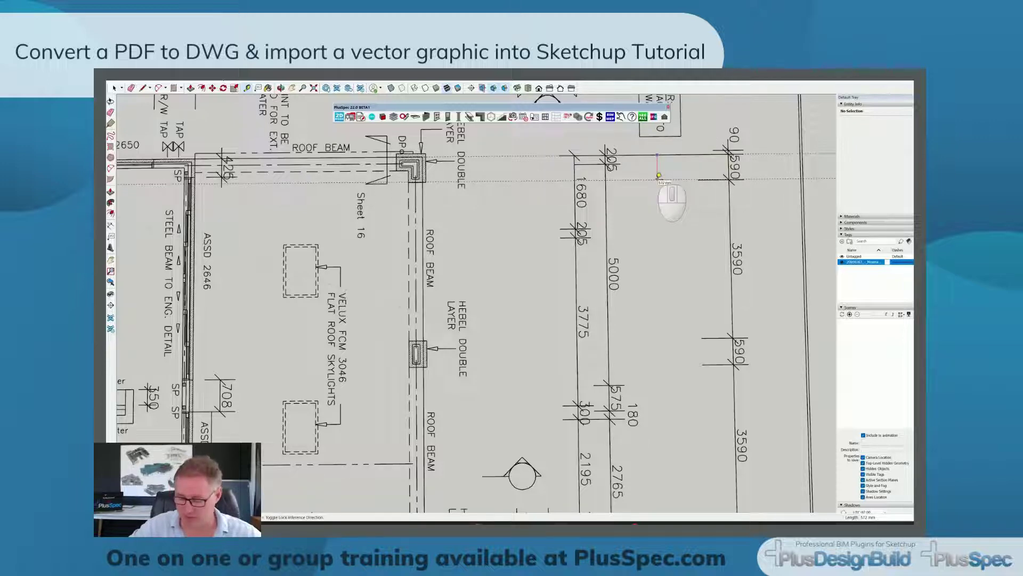
type("590")
key("Return")
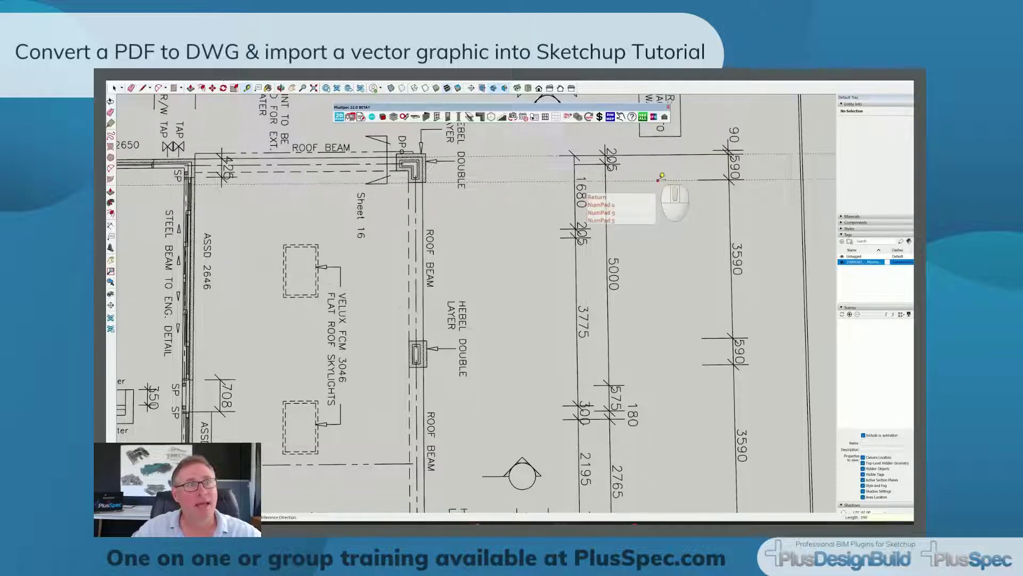
scroll(715, 177, "up", 5)
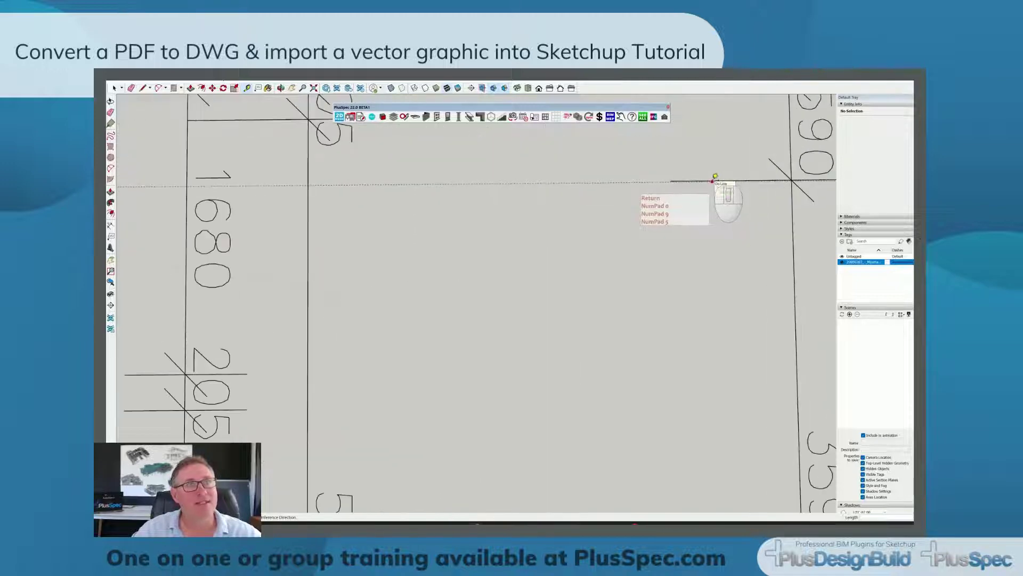
scroll(653, 176, "down", 6)
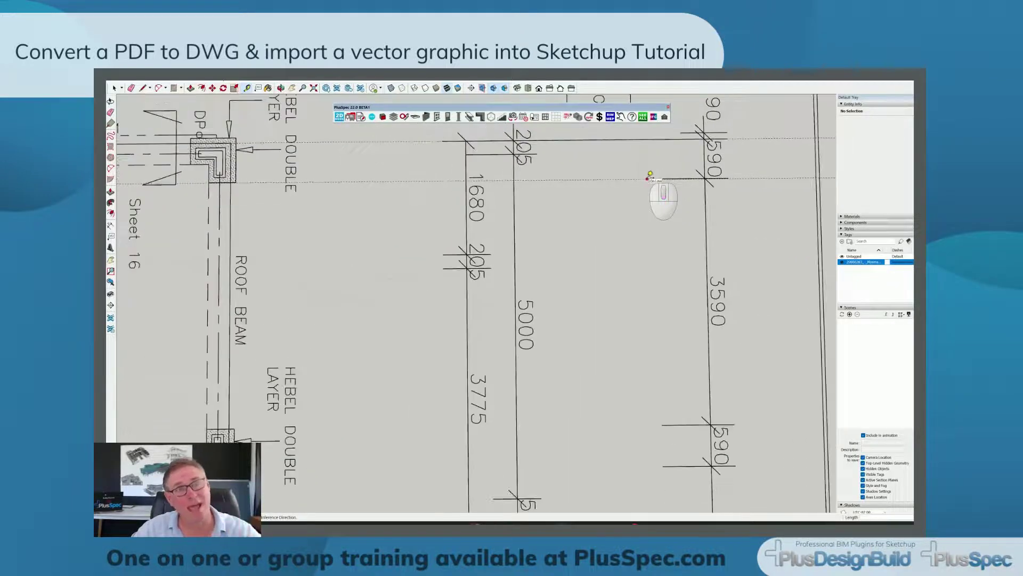
Step: Offset a second guide 3590 mm from the first and check it against the extension line of the drawn 3590 dimension
scroll(649, 176, "down", 1)
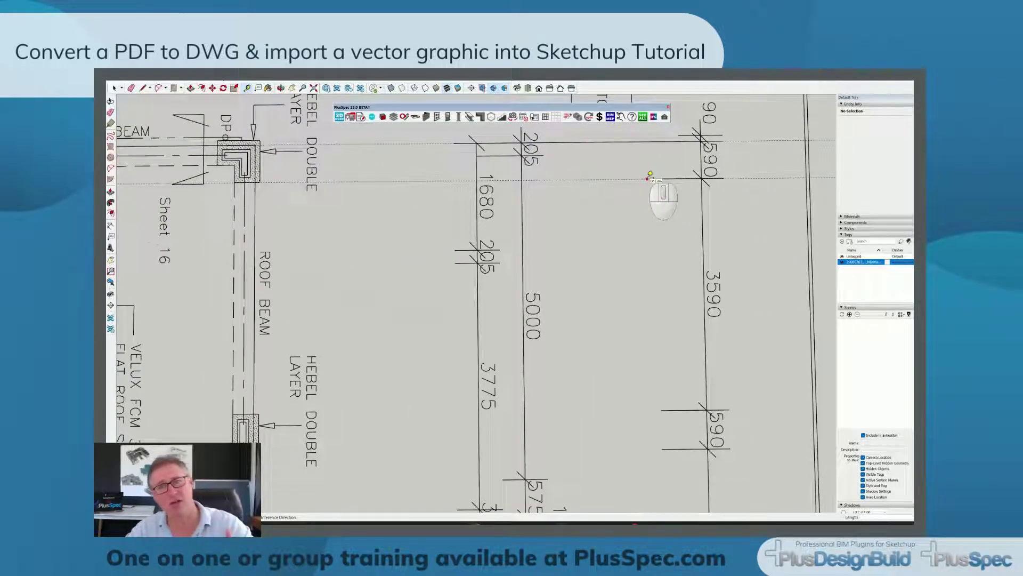
scroll(650, 175, "down", 2)
scroll(639, 177, "up", 2)
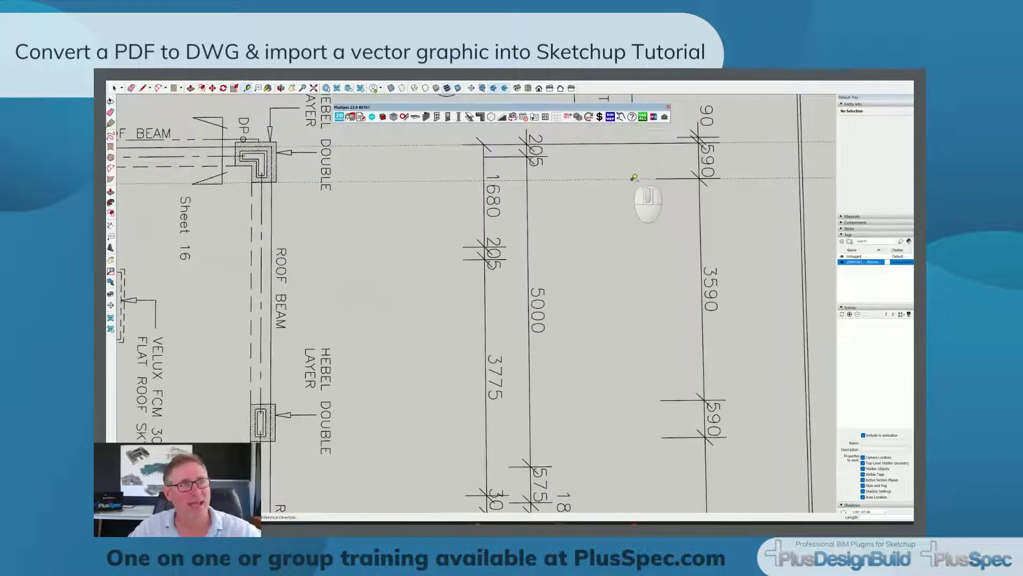
left_click(634, 177)
scroll(628, 221, "down", 2)
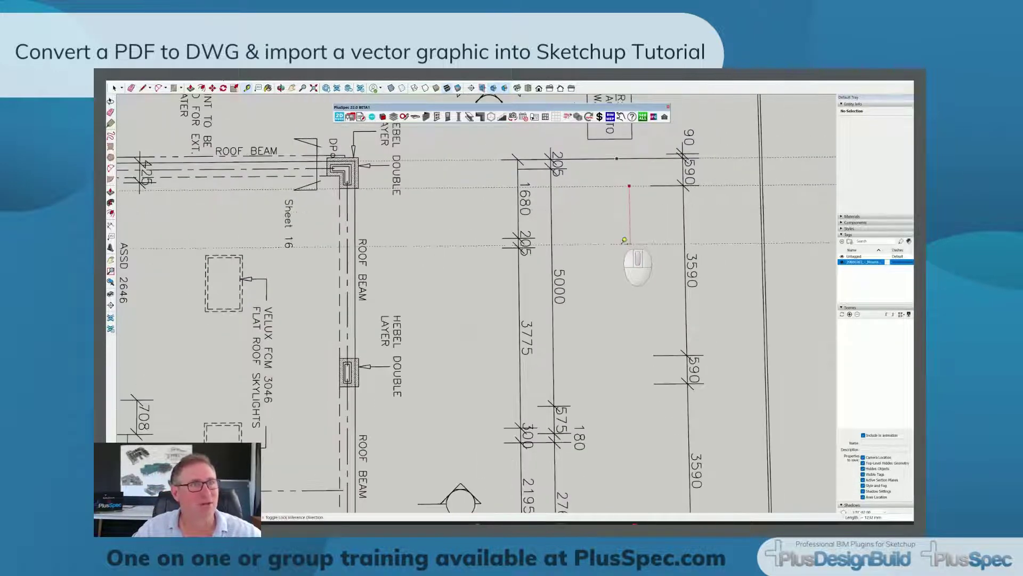
type("3590")
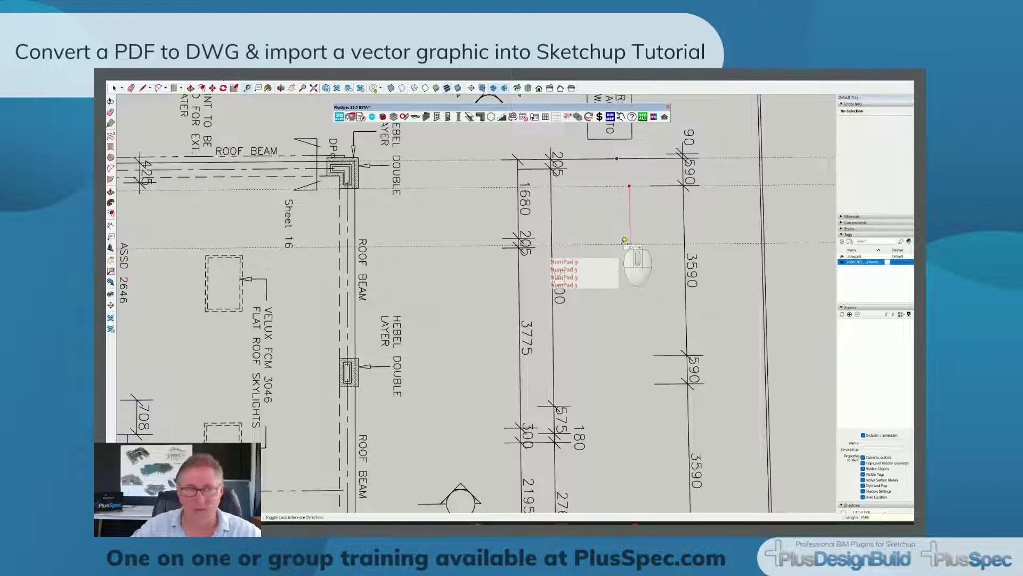
key("Return")
scroll(682, 356, "up", 5)
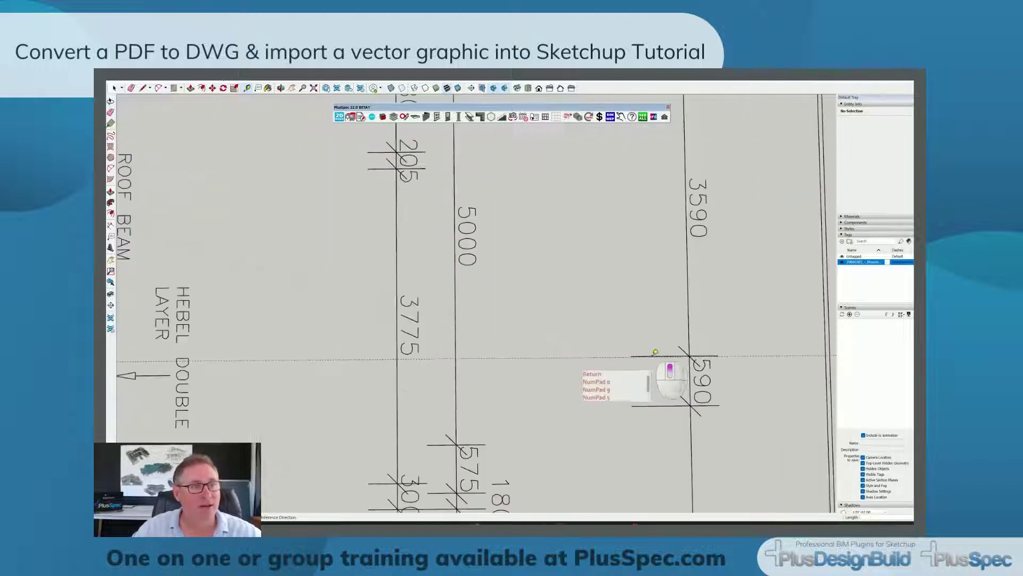
scroll(652, 351, "down", 10)
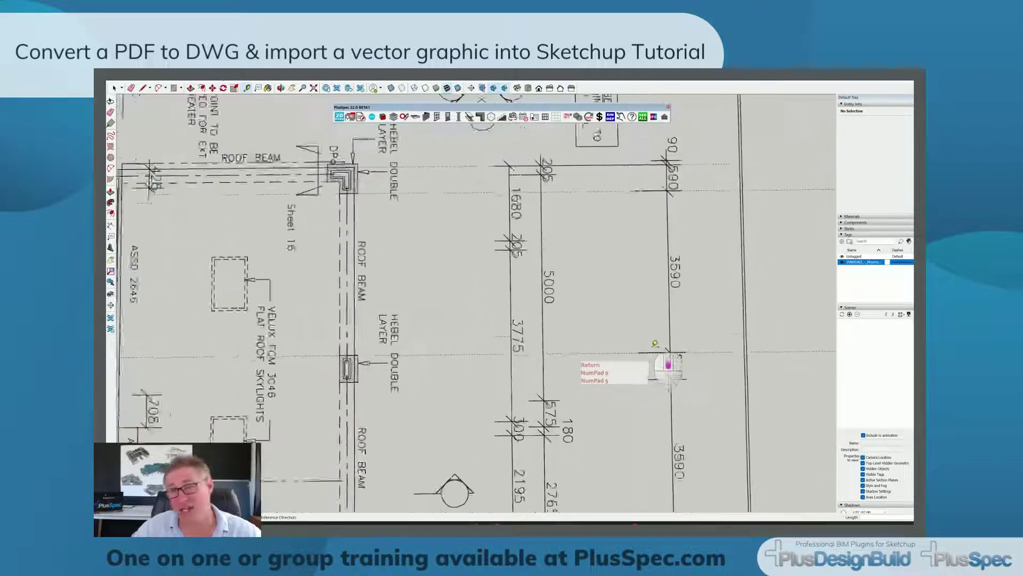
scroll(607, 335, "down", 6)
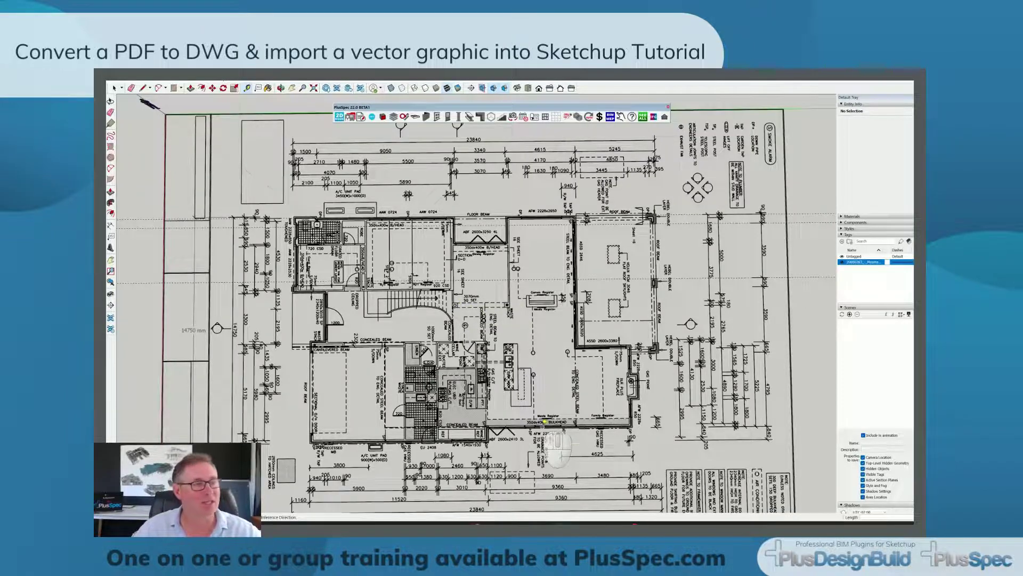
middle_click_drag(551, 443, 549, 357, "shift")
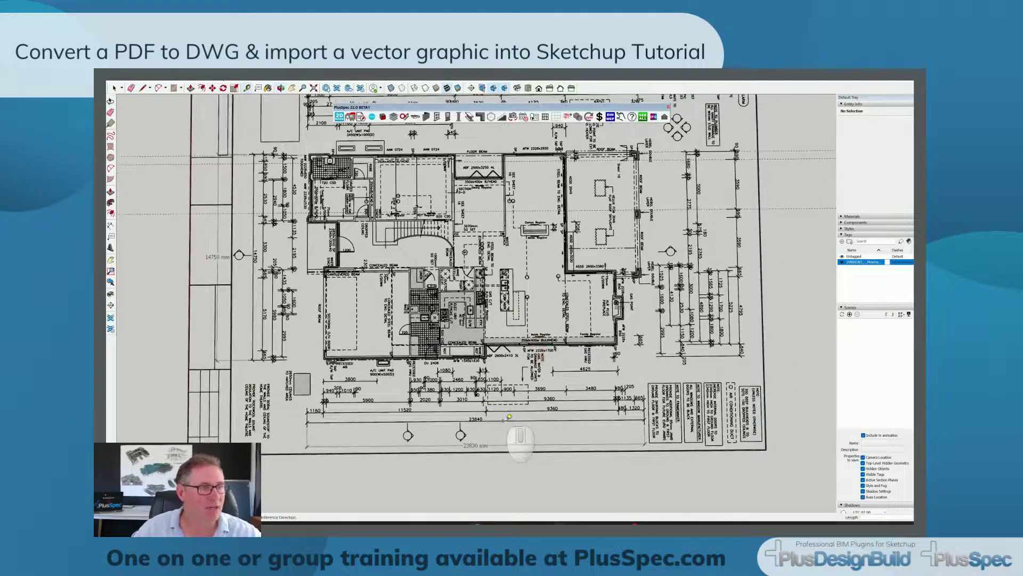